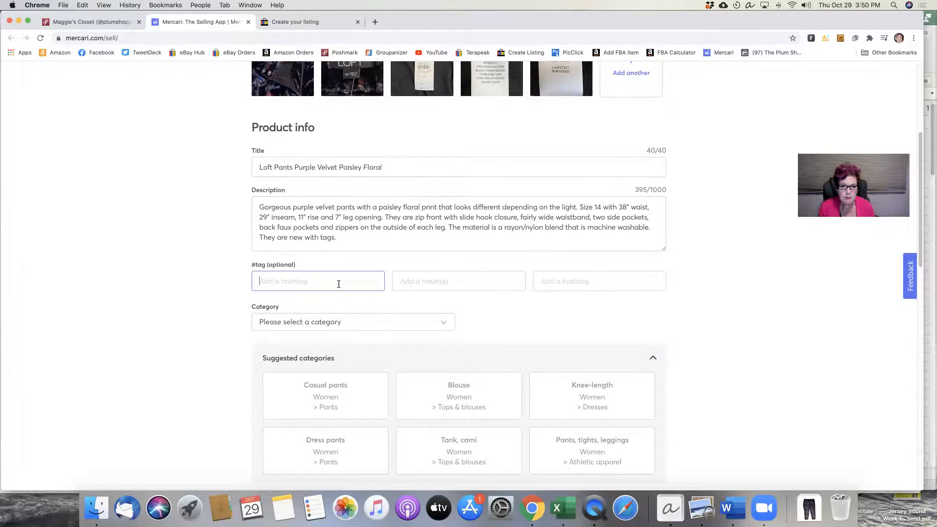
Fill in the listing's three hashtags with Zipper, Pockets and Slim
text(Zipper)
key(Tab)
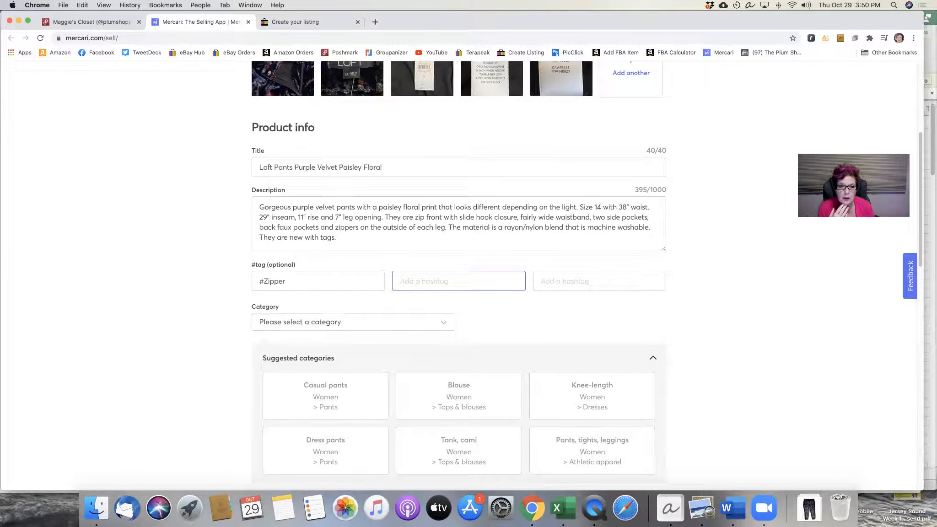
text(Pockets)
key(Tab)
text(Slim)
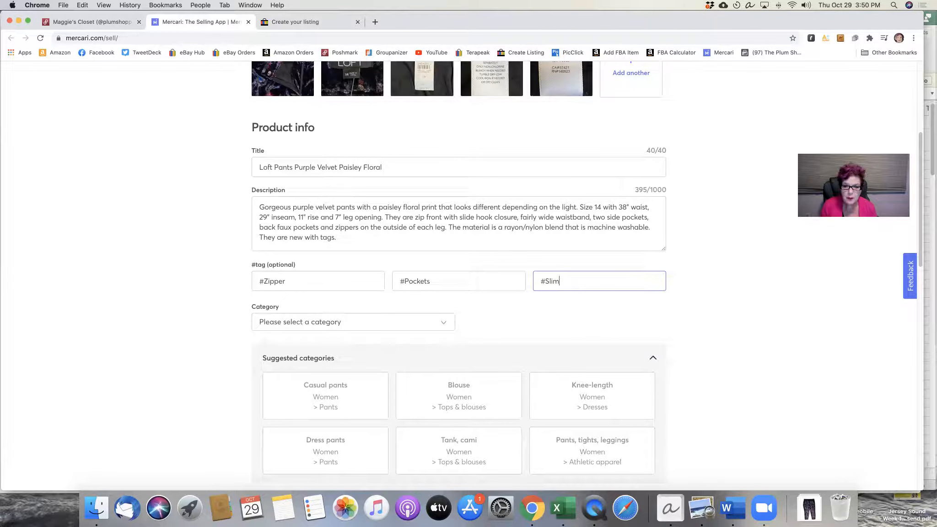
Choose the suggested category Women > Pants > Dress pants and the suggested brand Ann Taylor LOFT
drag(921, 260, 913, 298)
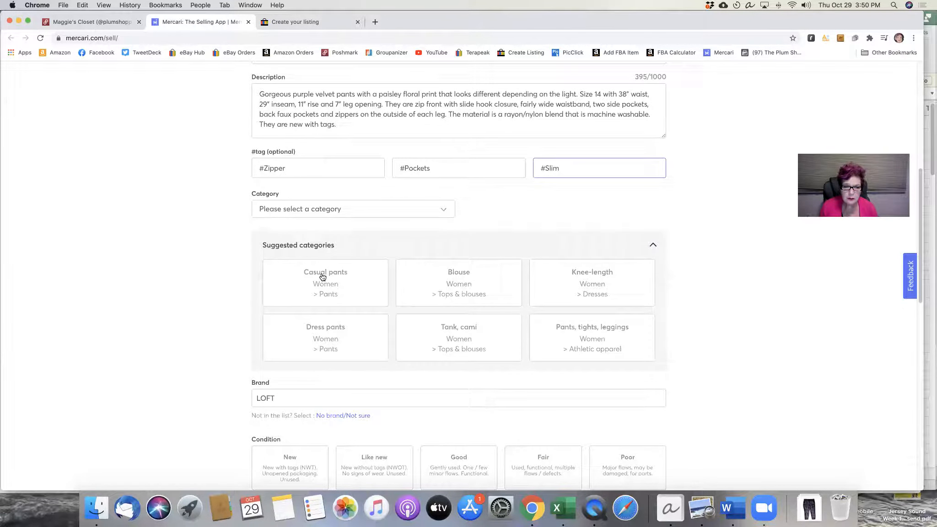
click(321, 333)
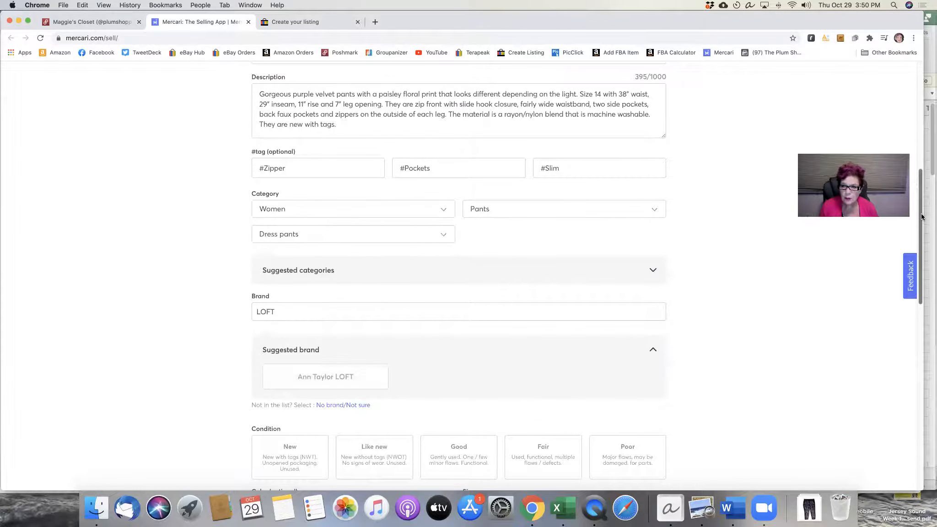
scroll(920, 229, down, 2)
drag(920, 229, 919, 244)
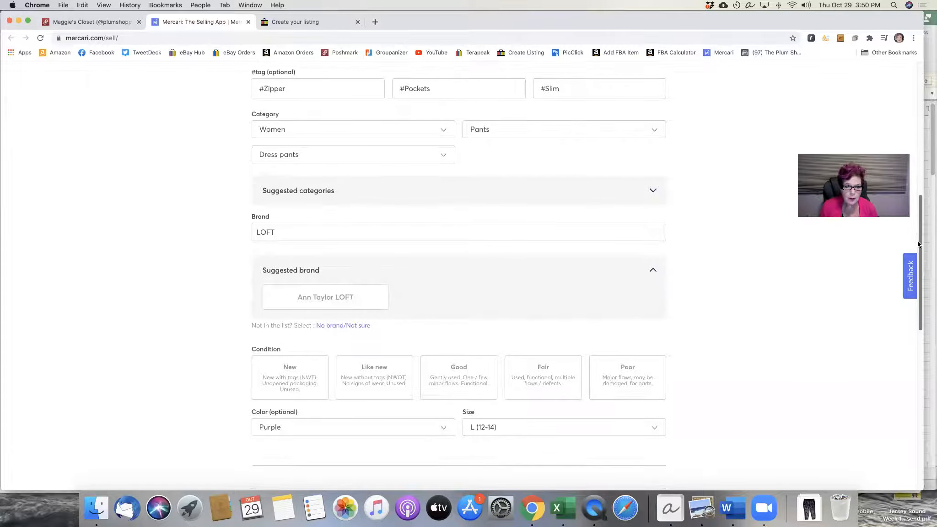
click(330, 296)
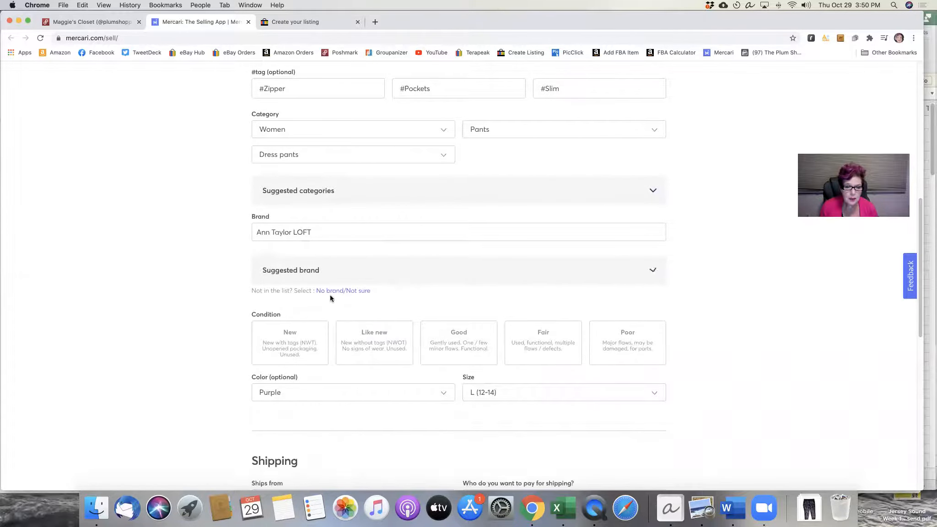
Set the item's condition to New and select size L (12-14)
click(302, 341)
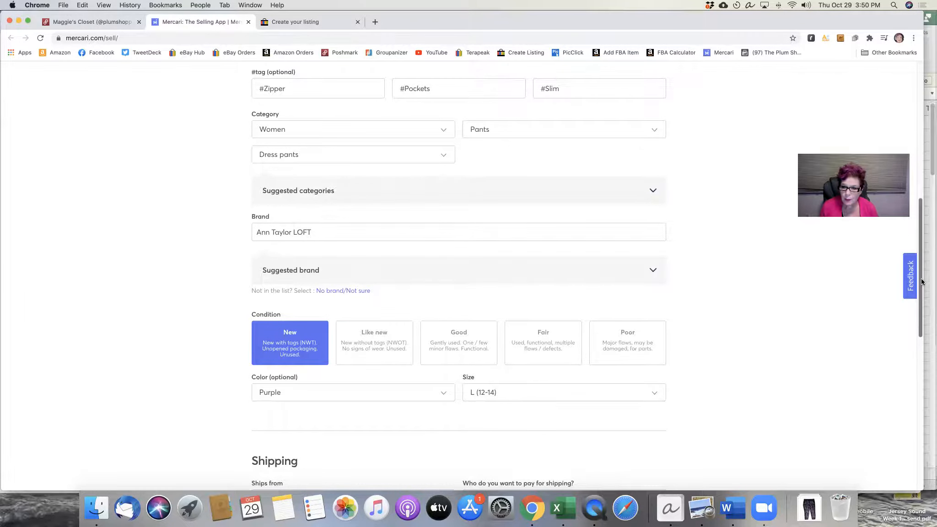
scroll(639, 316, down, 3)
click(654, 284)
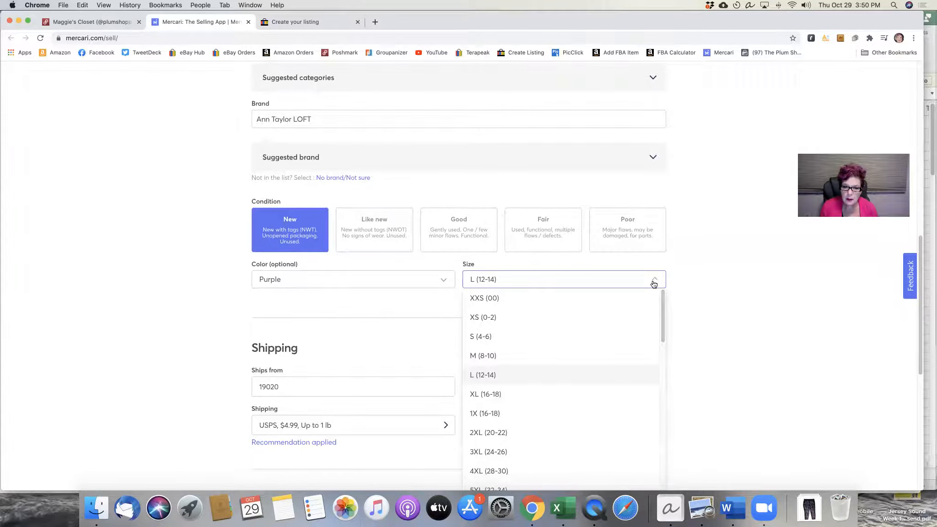
click(484, 377)
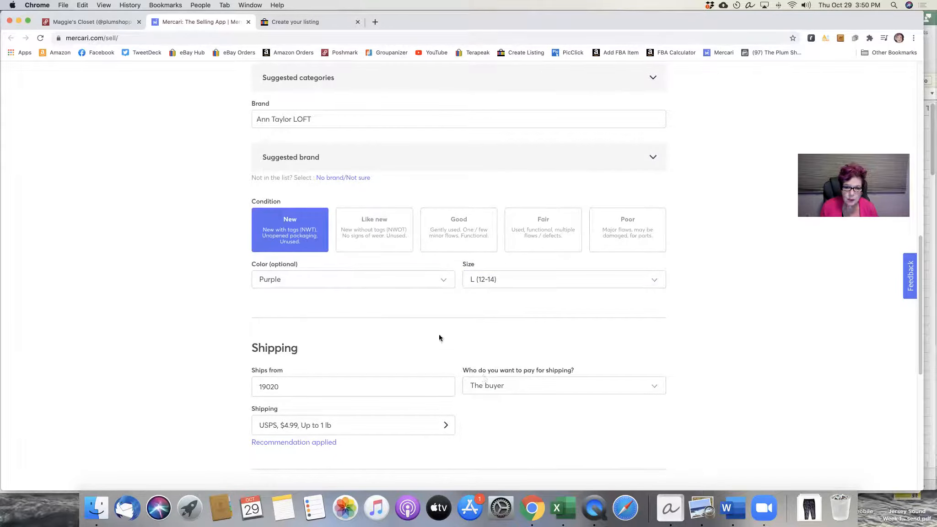
Set the shipping payer to I'll pay, and save Ship on your own as the shipping method
click(578, 387)
click(489, 425)
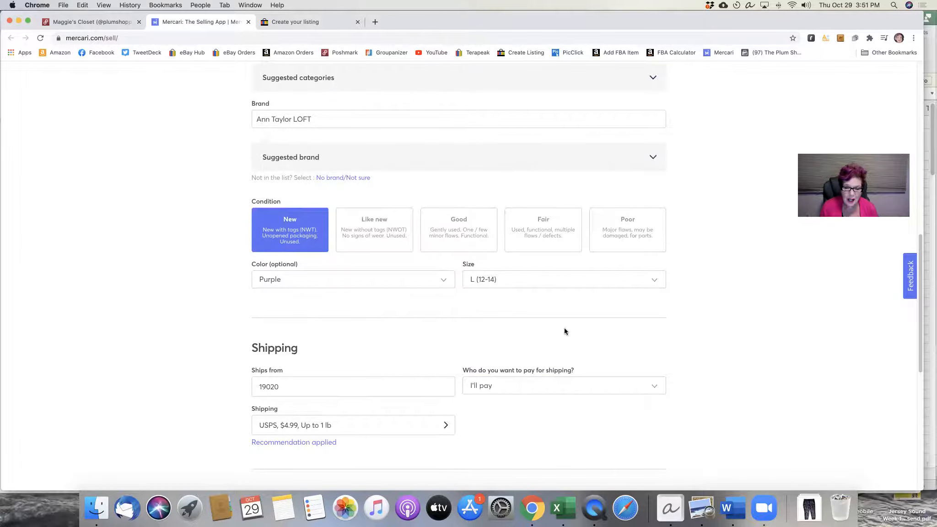
scroll(918, 263, down, 2)
scroll(918, 263, down, 10)
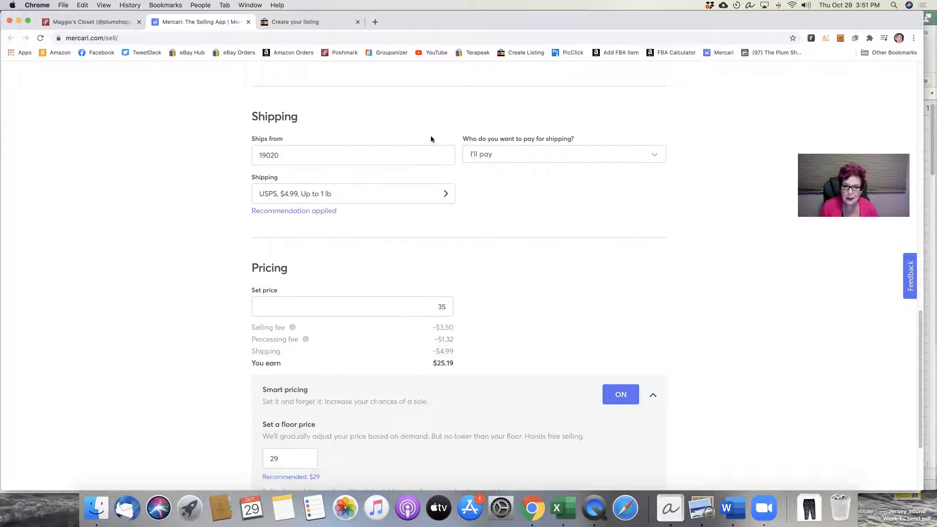
click(310, 190)
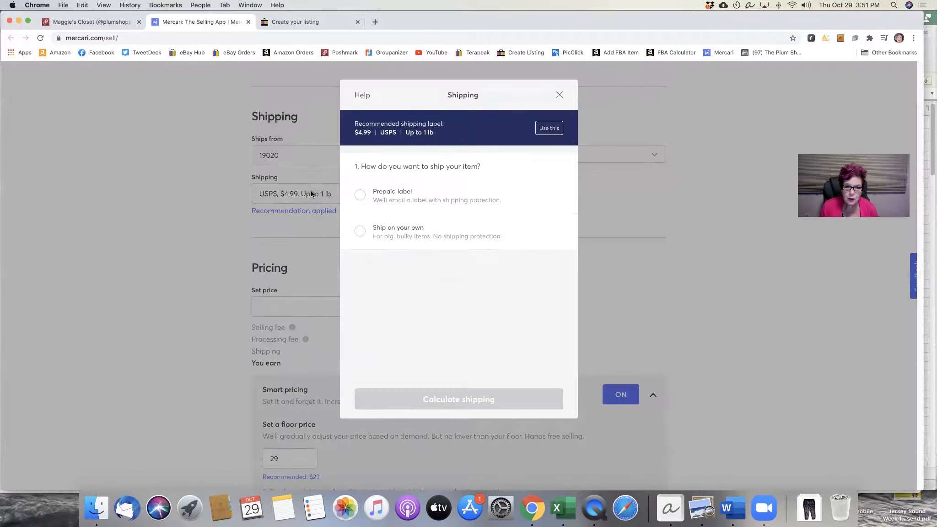
click(361, 232)
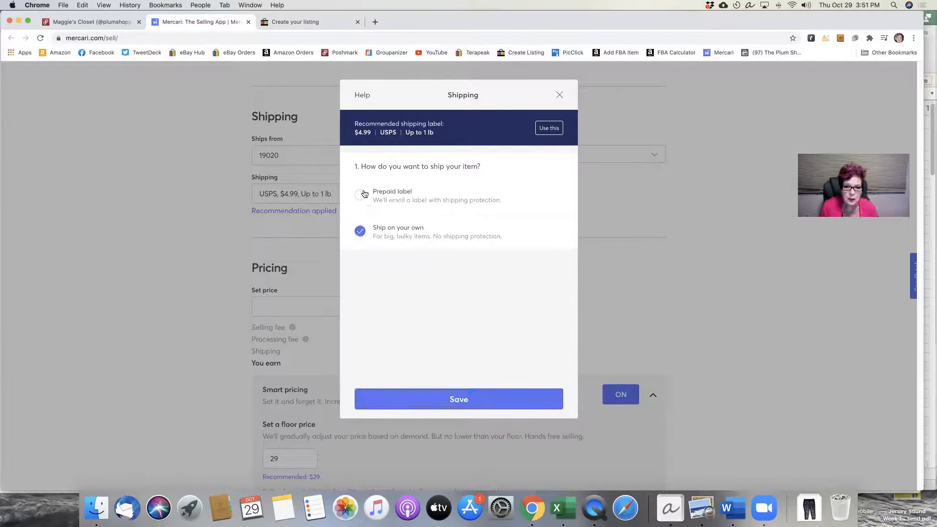
click(451, 402)
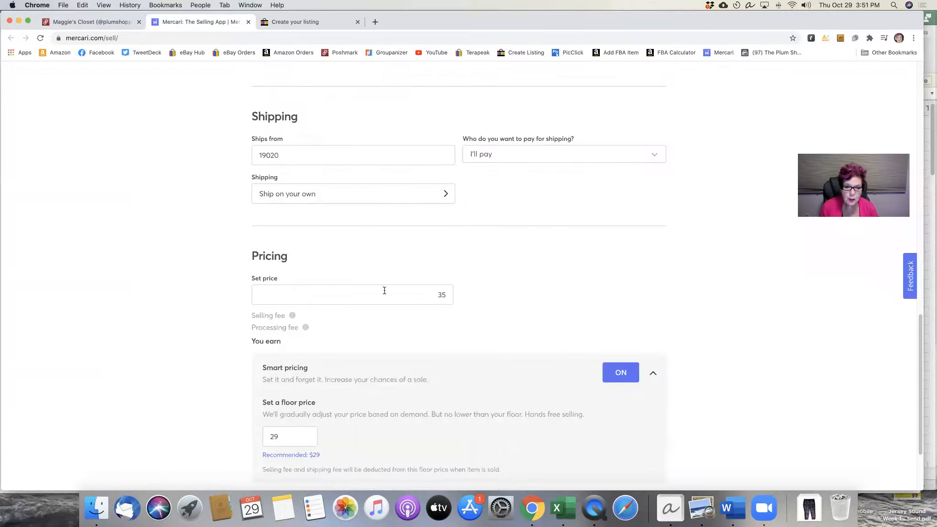
Price the pants at 40 with smart pricing turned off, and publish the Mercari listing
drag(430, 294, 454, 295)
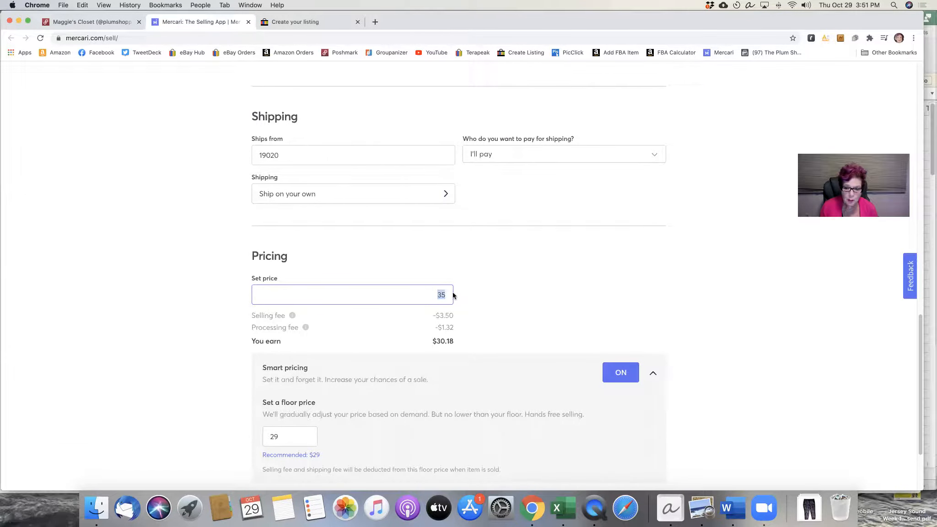
text(40)
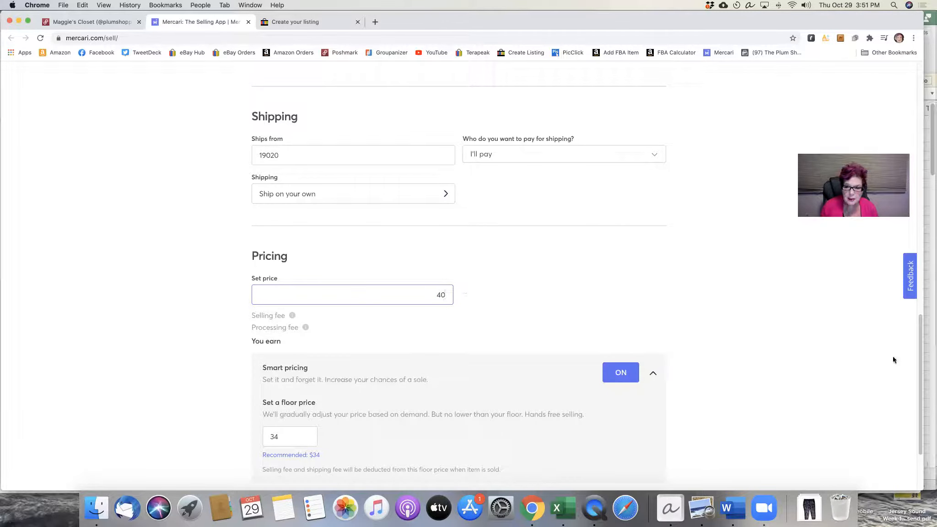
scroll(724, 312, down, 2)
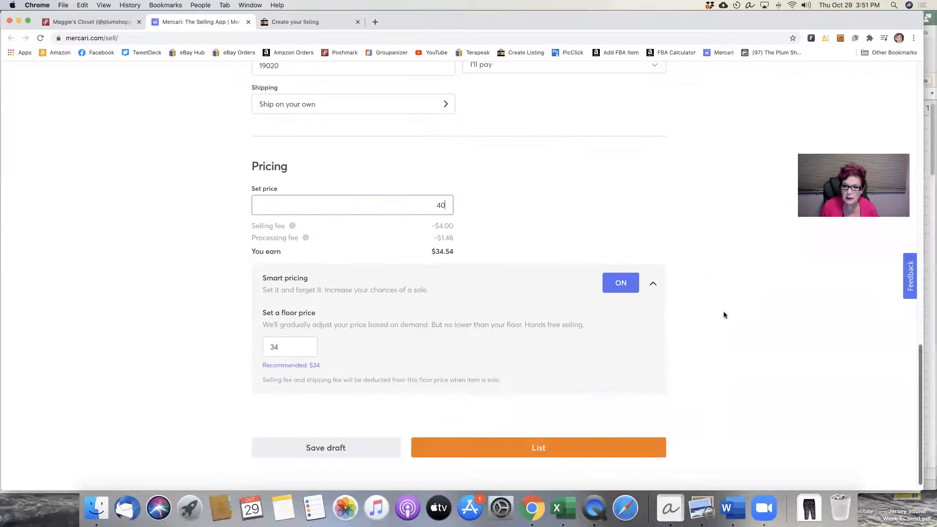
click(621, 284)
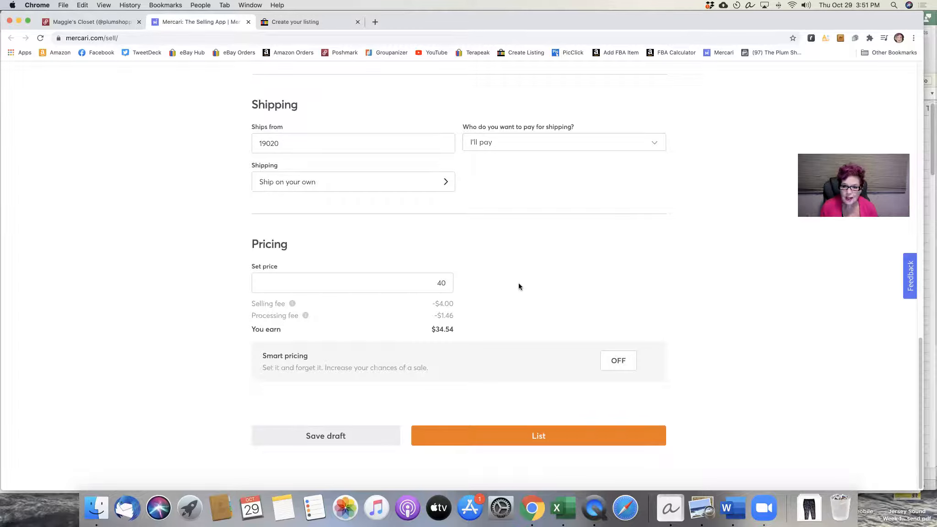
click(533, 435)
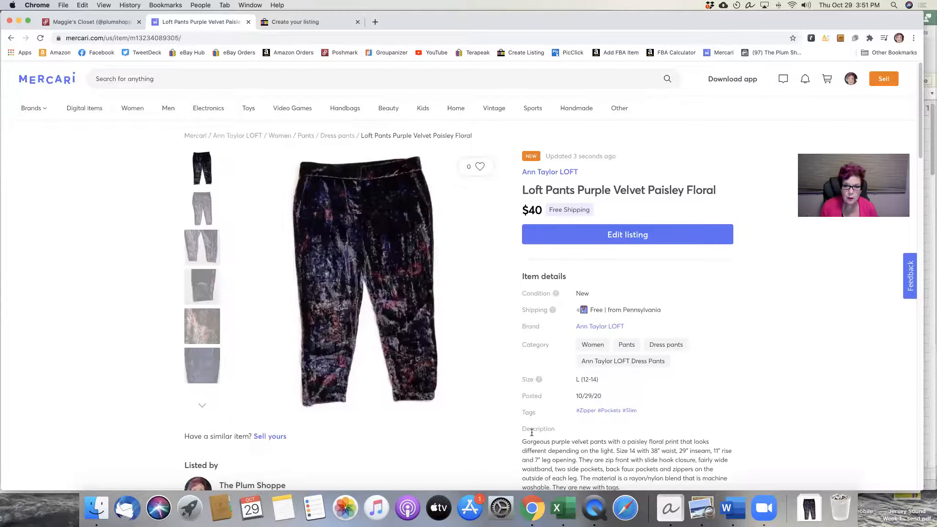
Switch to the eBay listing draft and add "Size 14" after "Loft Pants" and "Zipper Ankle Slim Leg" at the end of the title
click(317, 23)
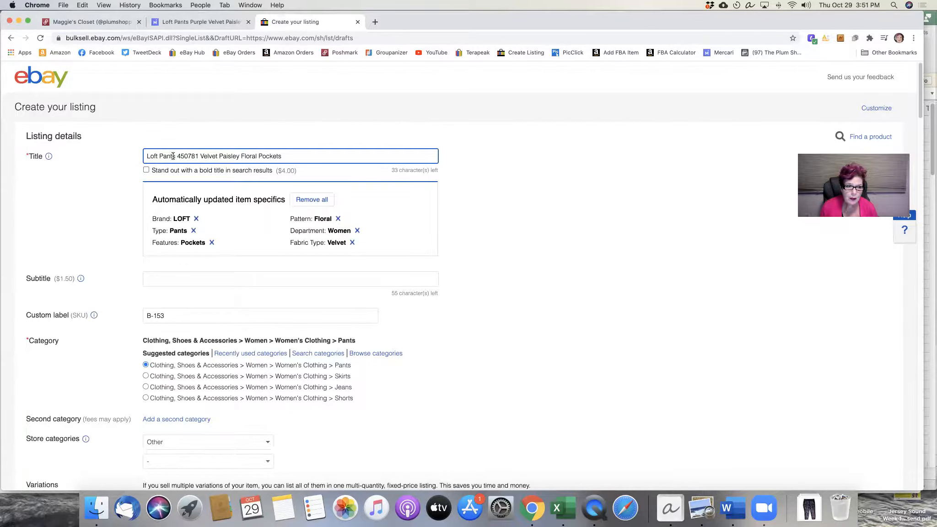
text(Size)
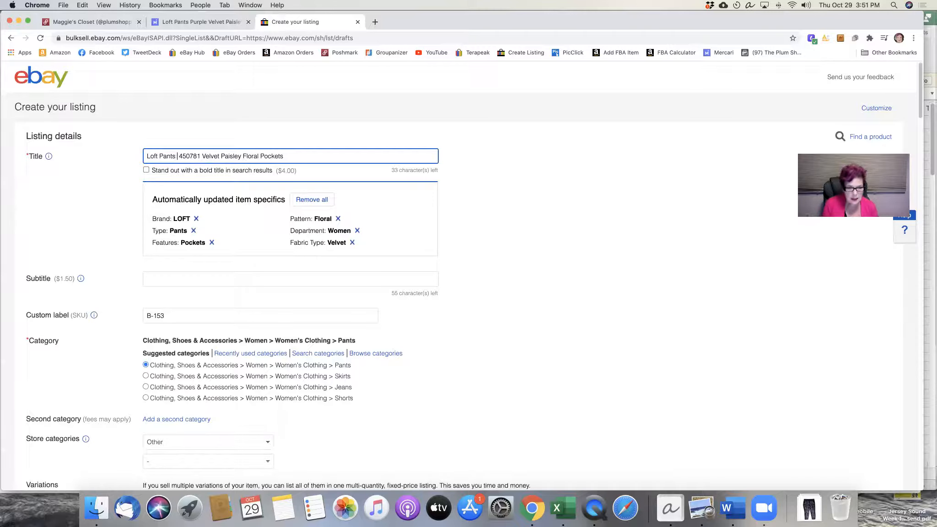
text( 14)
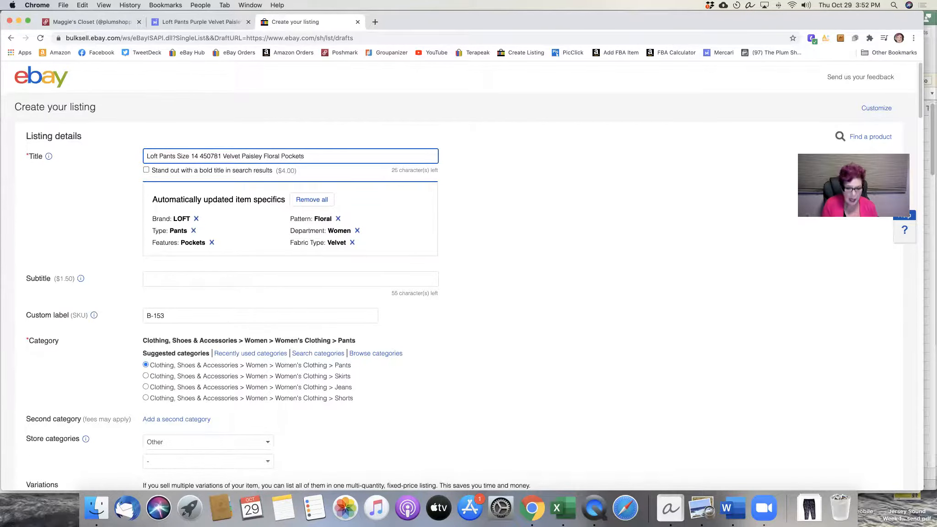
text( S)
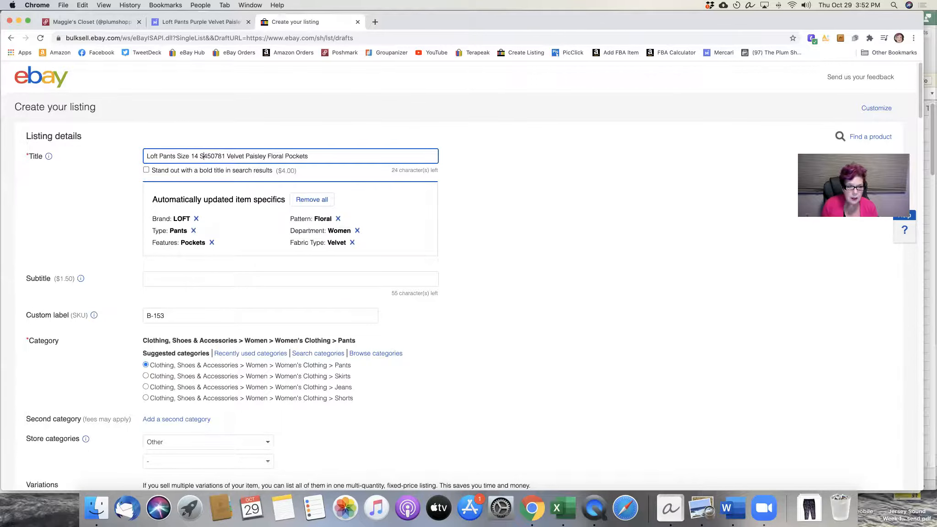
key(BackSpace)
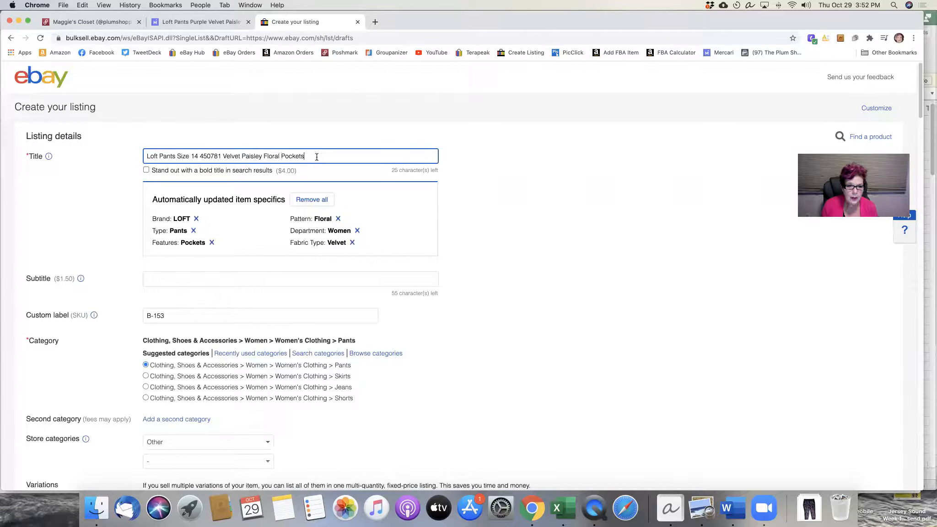
text(Zipper)
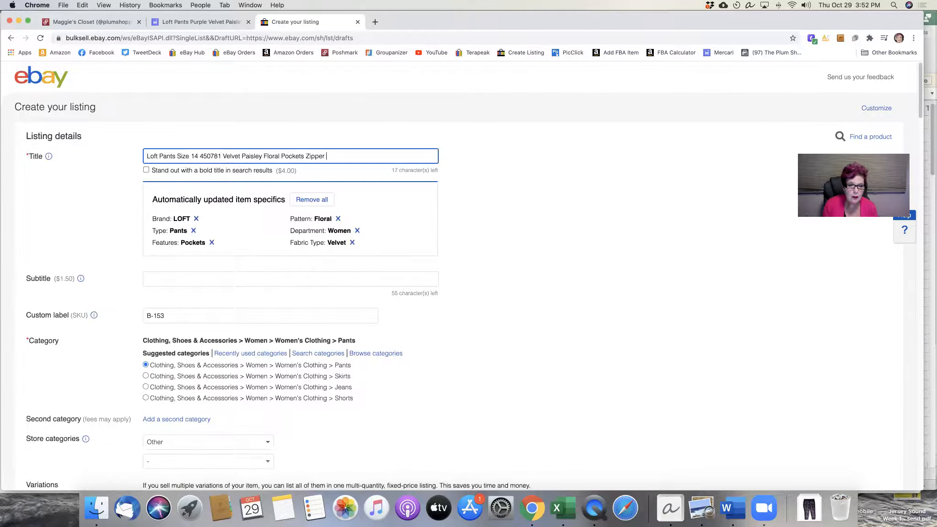
text( Ankle)
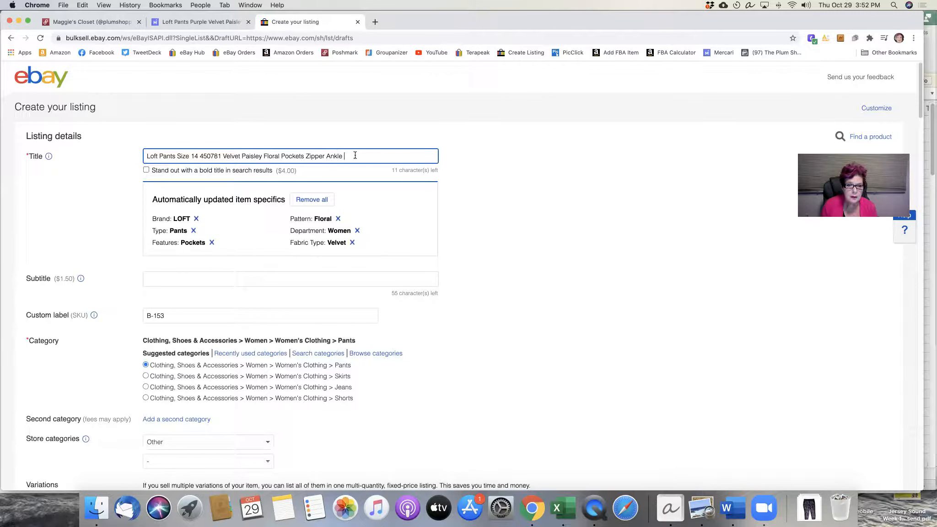
text(Slim Leg)
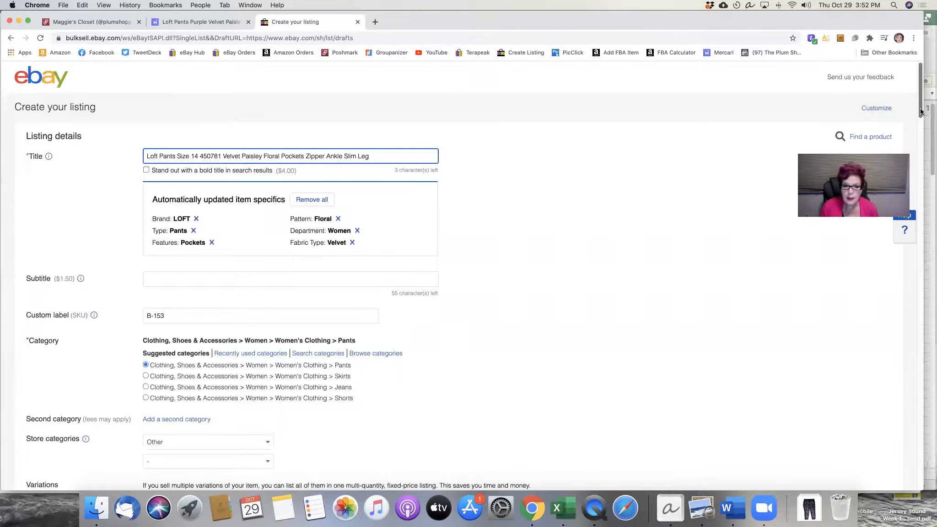
Set the first store category to Women's Clothing > Pants and Jeans, and choose the item's condition
scroll(918, 108, down, 2)
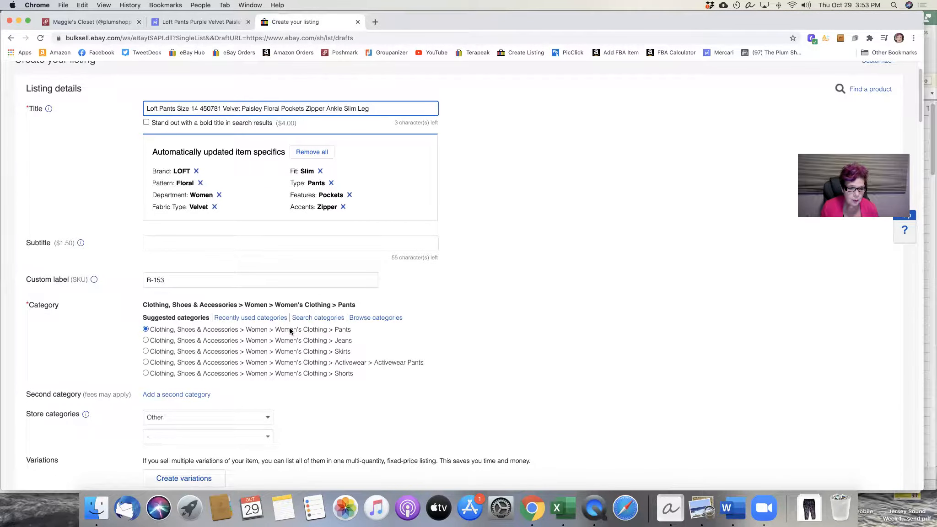
drag(919, 97, 917, 119)
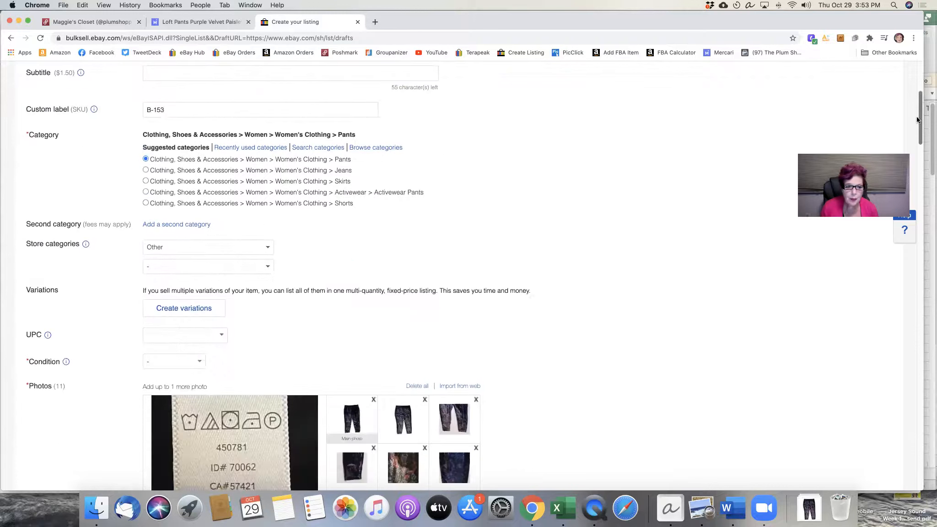
click(177, 248)
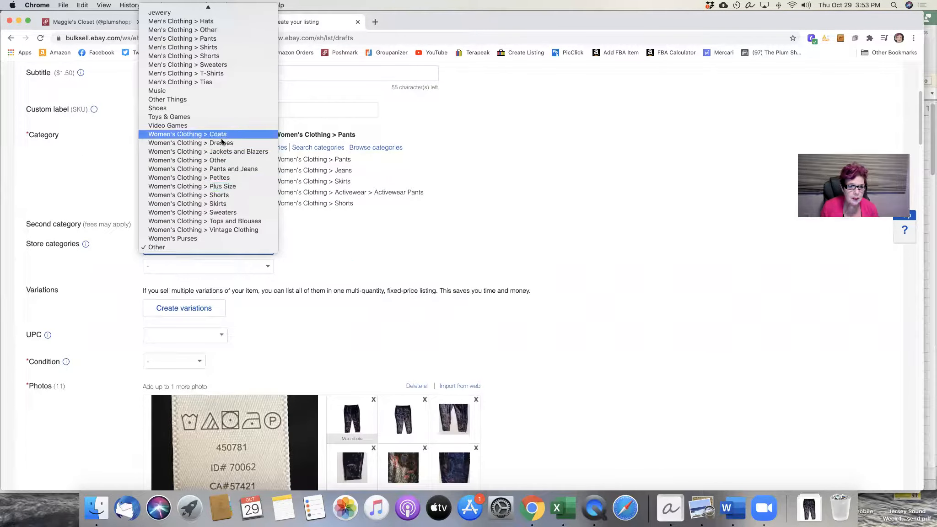
click(218, 169)
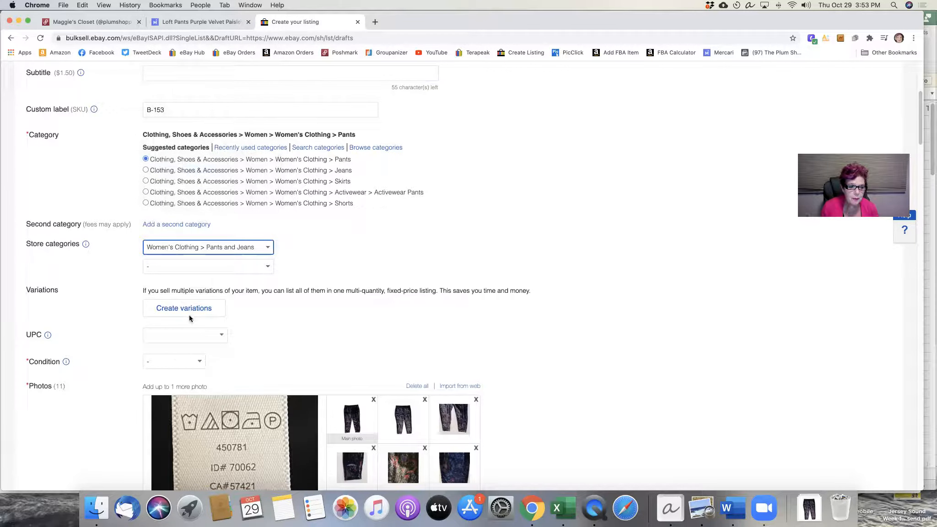
click(177, 366)
click(175, 371)
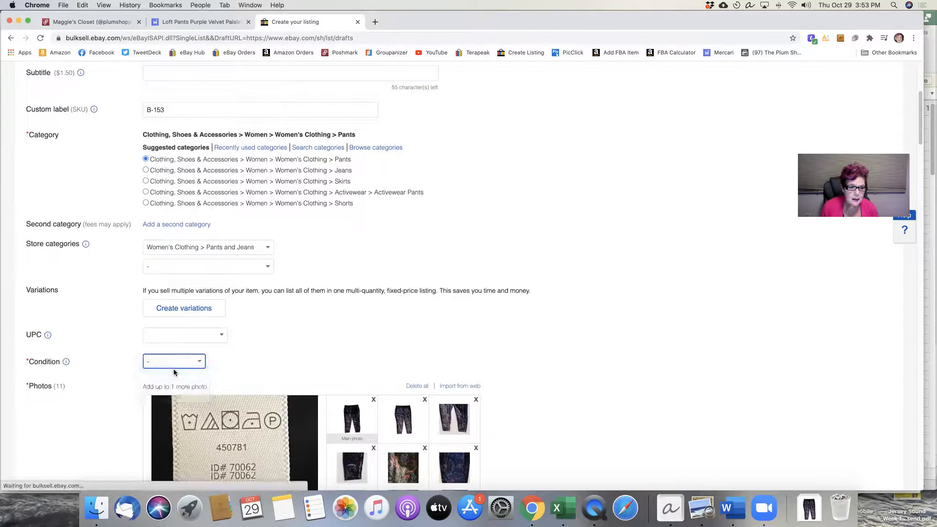
In the required item specifics, enter "Slim Leg" as a custom style and shorten the color to Purple
drag(924, 124, 922, 129)
scroll(919, 143, down, 12)
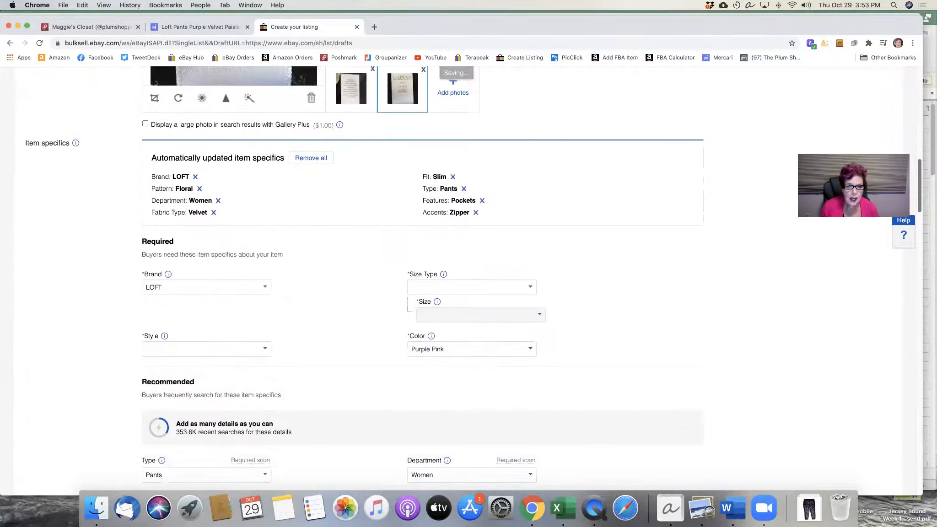
scroll(661, 196, down, 2)
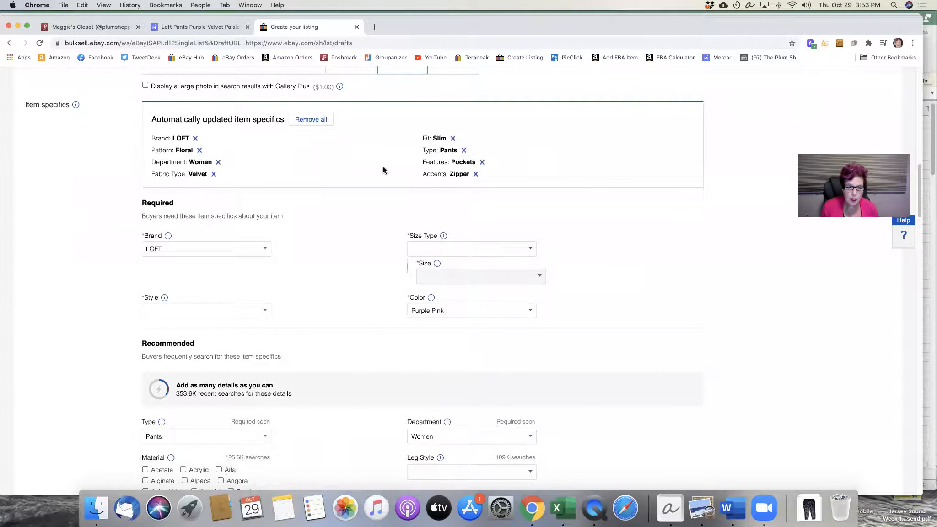
click(266, 313)
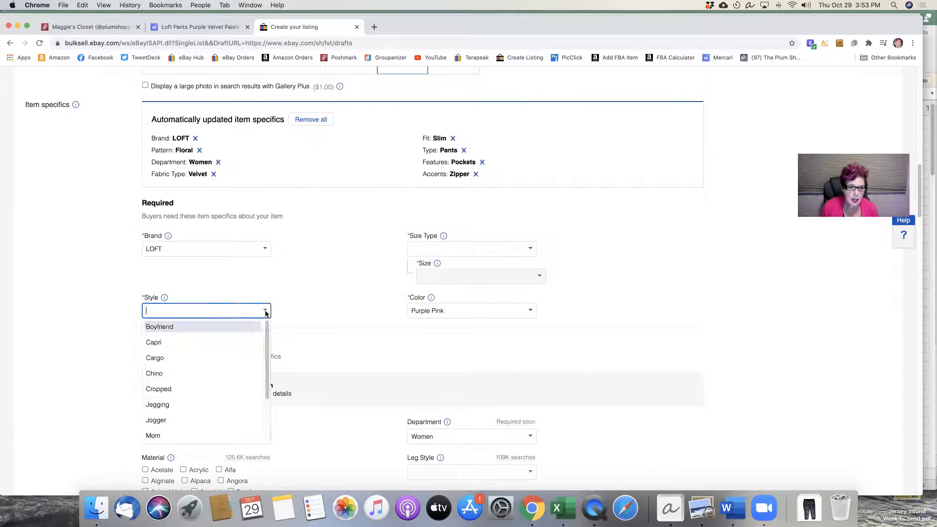
mouse_move(267, 357)
mouse_down()
mouse_move(263, 416)
mouse_move(266, 349)
mouse_move(266, 367)
mouse_up()
drag(920, 210, 921, 223)
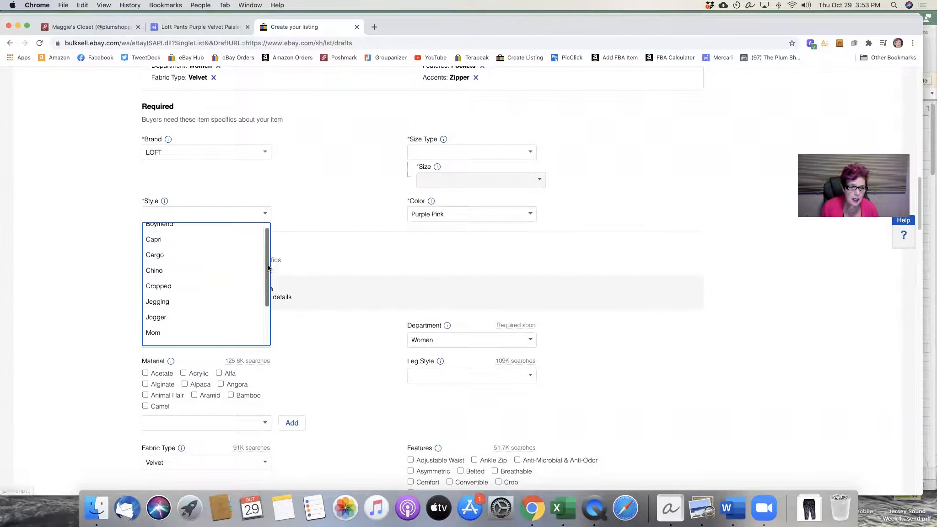
drag(267, 267, 267, 259)
scroll(232, 302, down, 2)
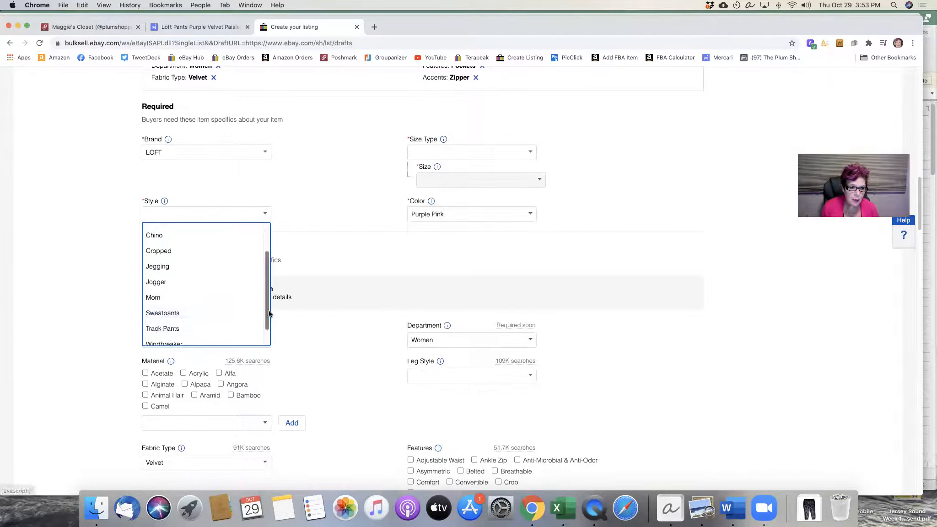
scroll(263, 332, down, 2)
click(192, 339)
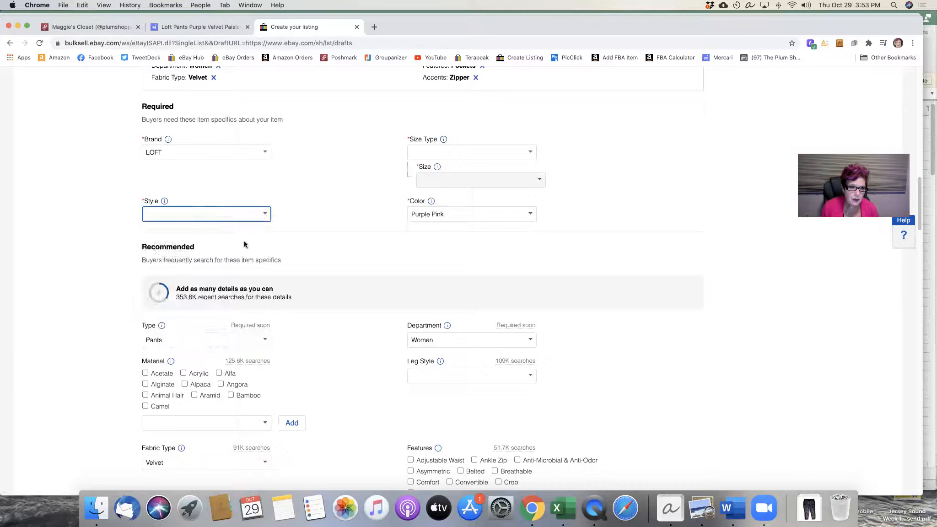
text(Slim Leg)
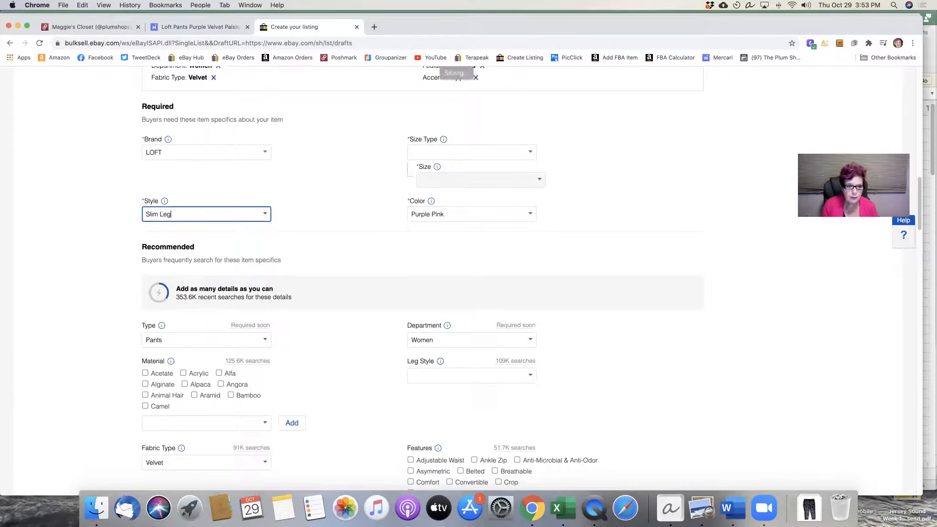
click(450, 213)
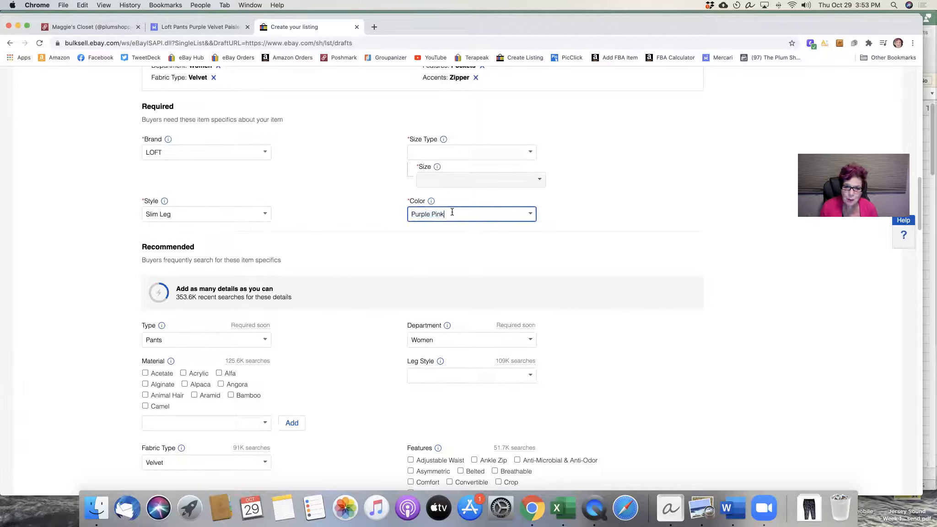
key(BackSpace)
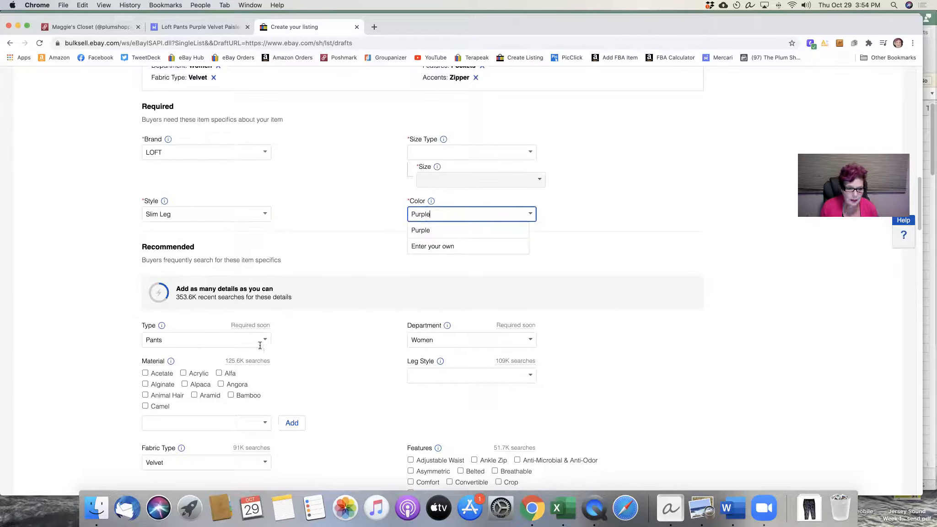
Add Rayon and Nylon as the pants' materials in the recommended item specifics
click(201, 422)
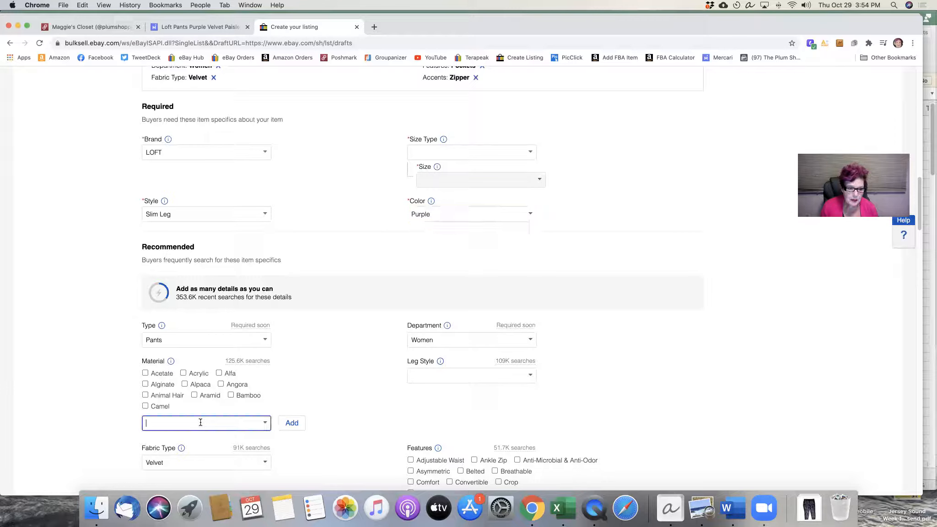
text(Rayon)
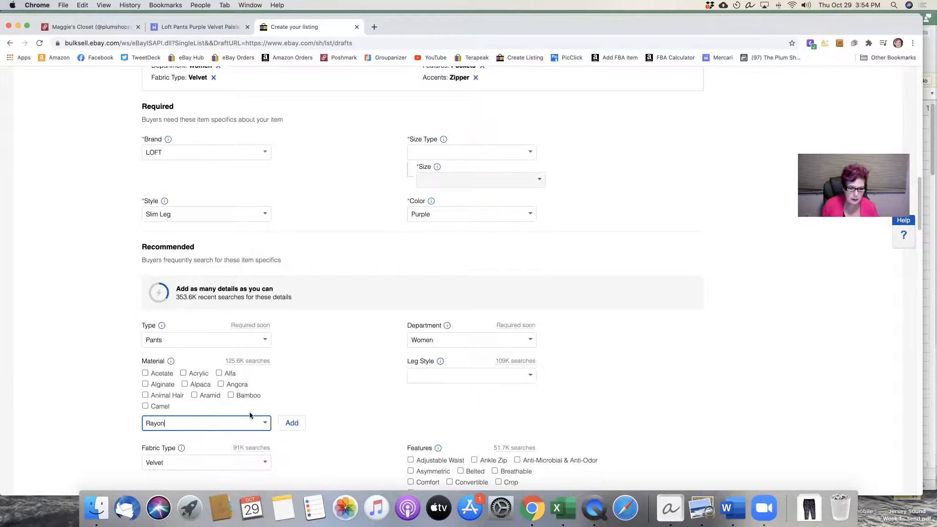
click(285, 424)
click(208, 426)
text(Nylon)
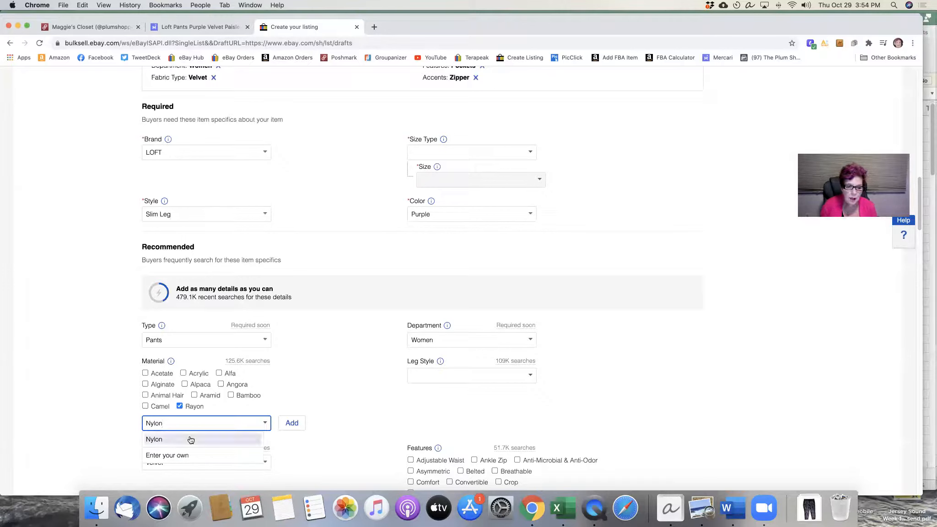
click(291, 424)
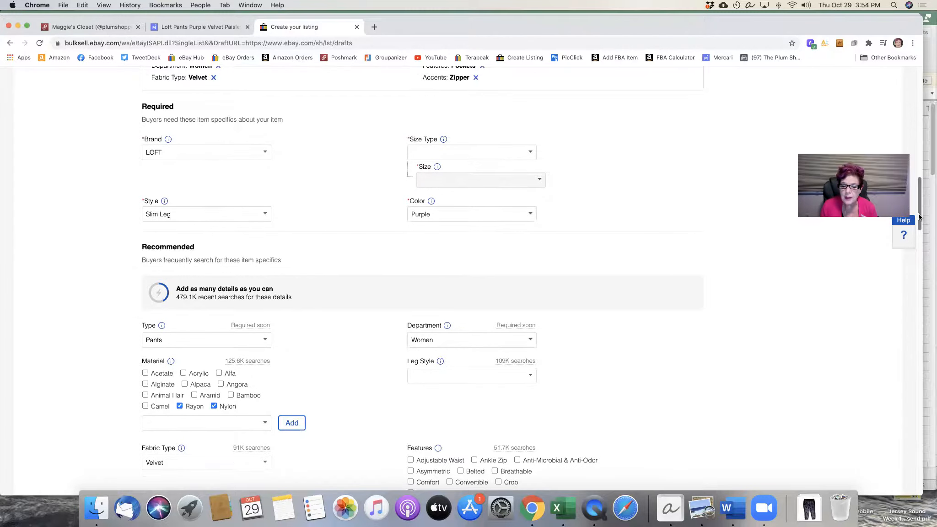
Enter "Slim" as a custom leg style for the pants
drag(920, 219, 921, 233)
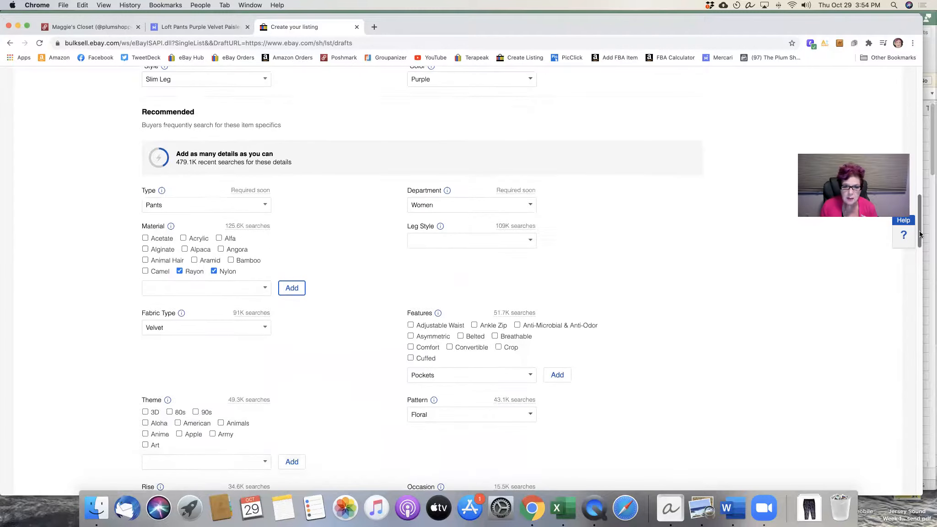
click(528, 244)
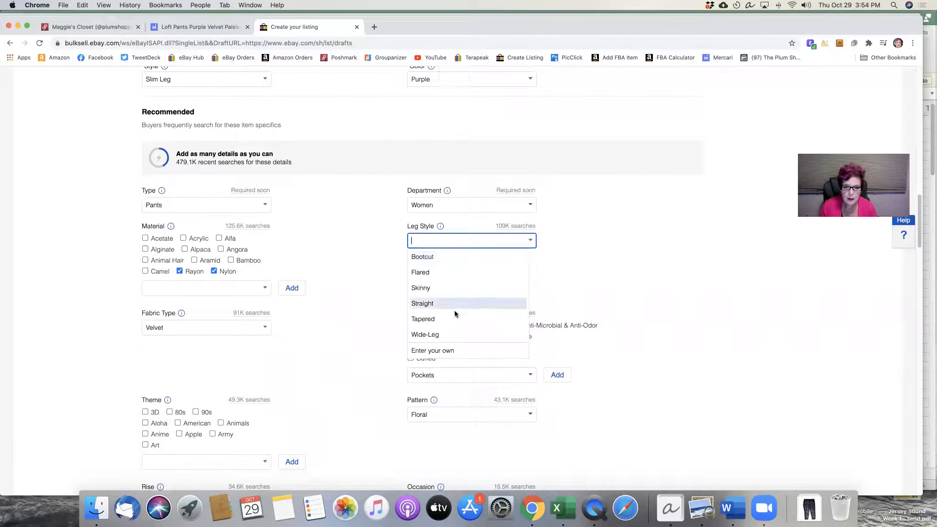
click(442, 352)
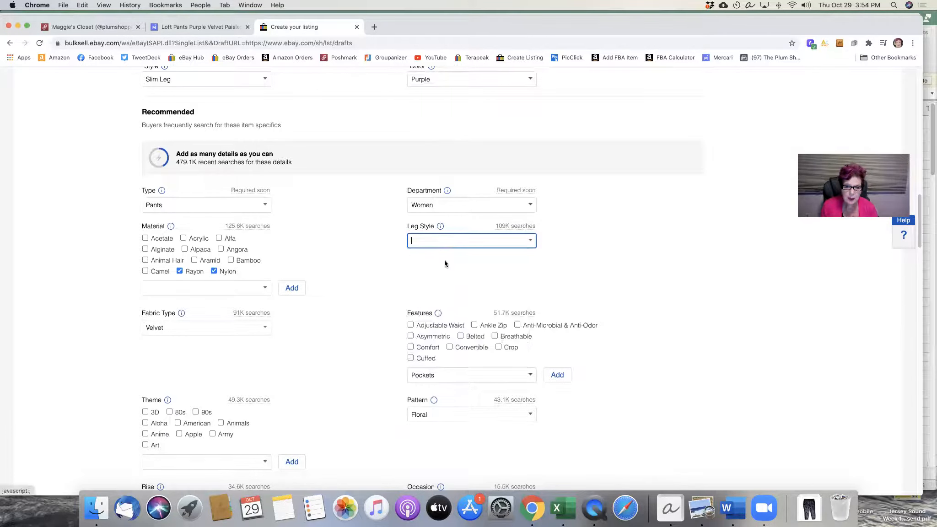
text(Slim)
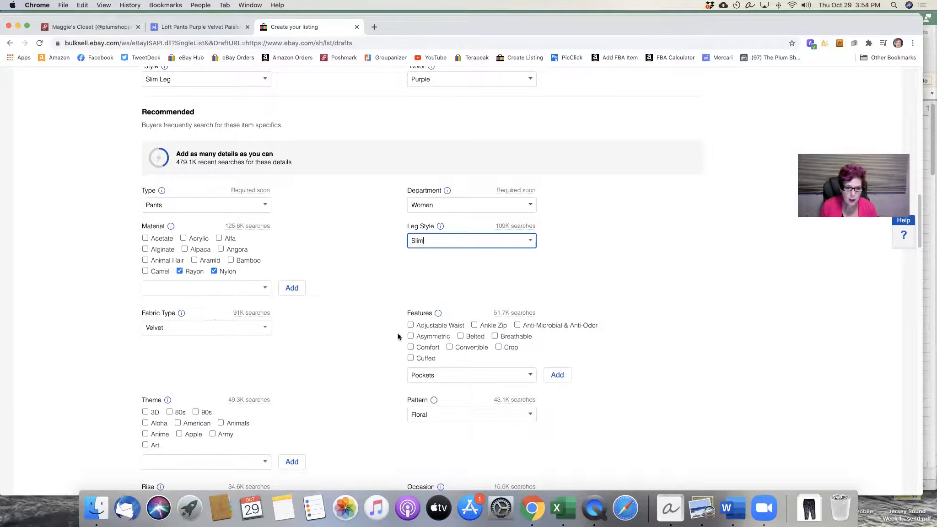
Add Pockets and a custom "Zippered Ankles" entry to the pants' features
click(486, 372)
click(560, 379)
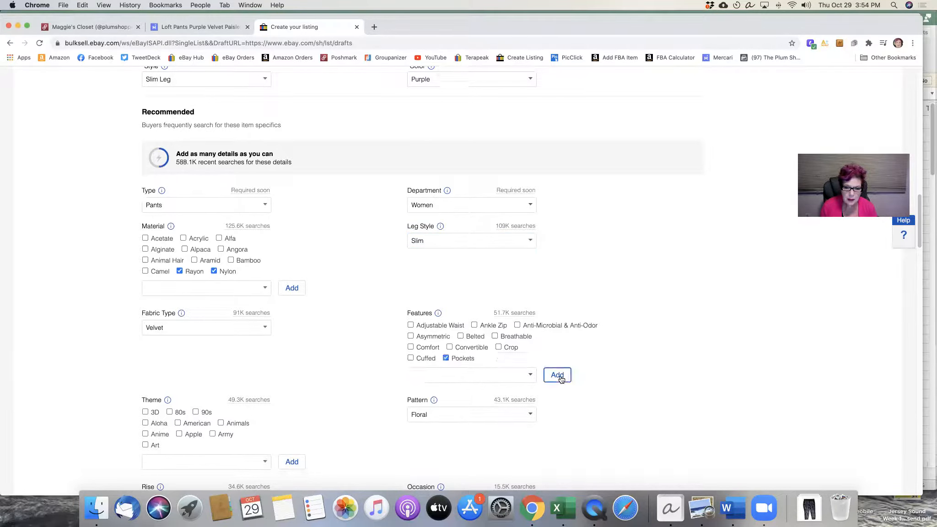
scroll(444, 243, down, 3)
click(442, 245)
text(Zippered )
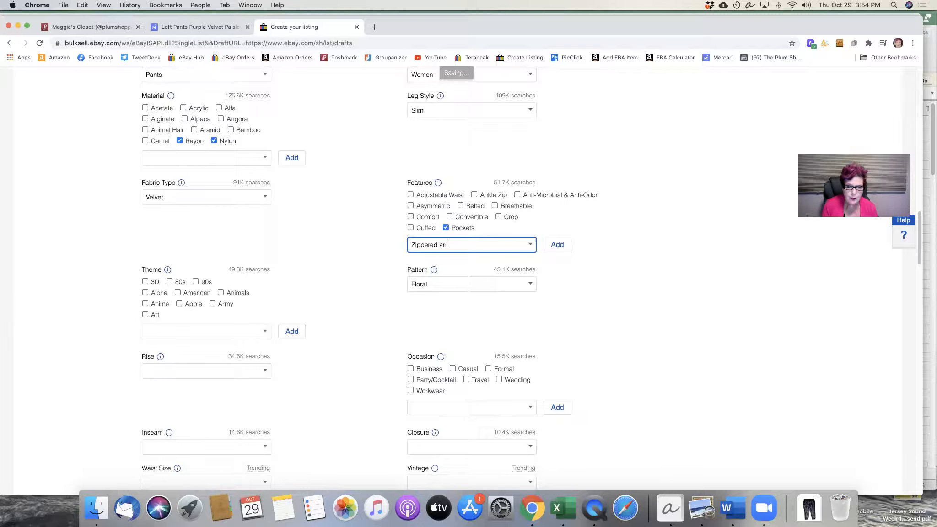
text(Ankles)
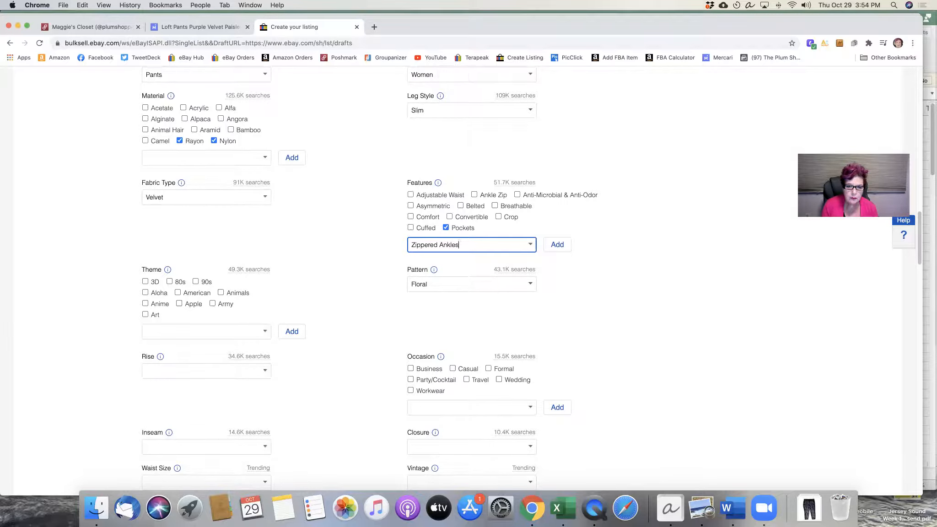
click(558, 245)
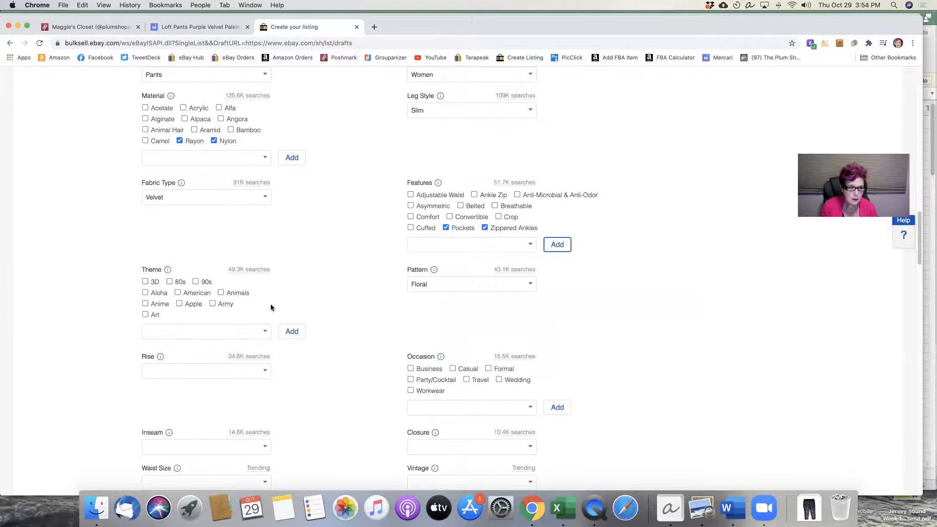
Set the rise to 11 and select Casual and Party/Cocktail as the occasions
click(250, 373)
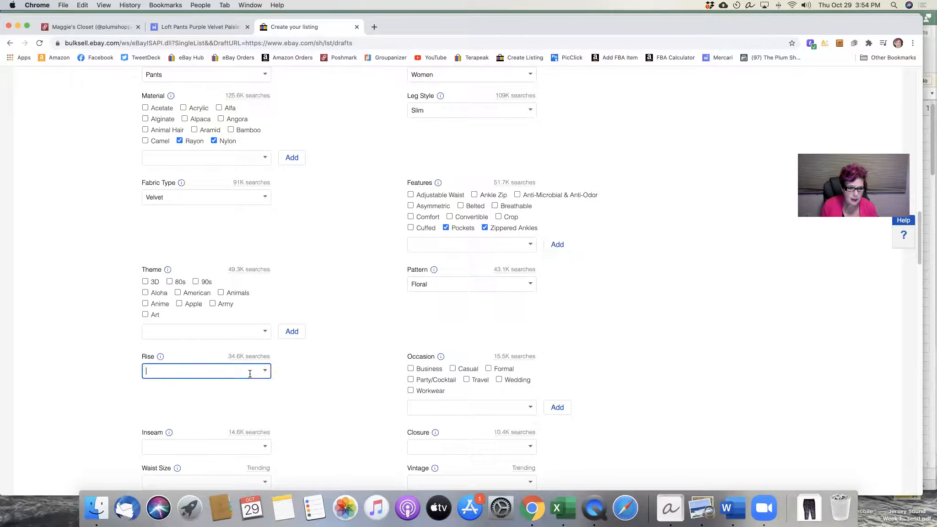
text(11)
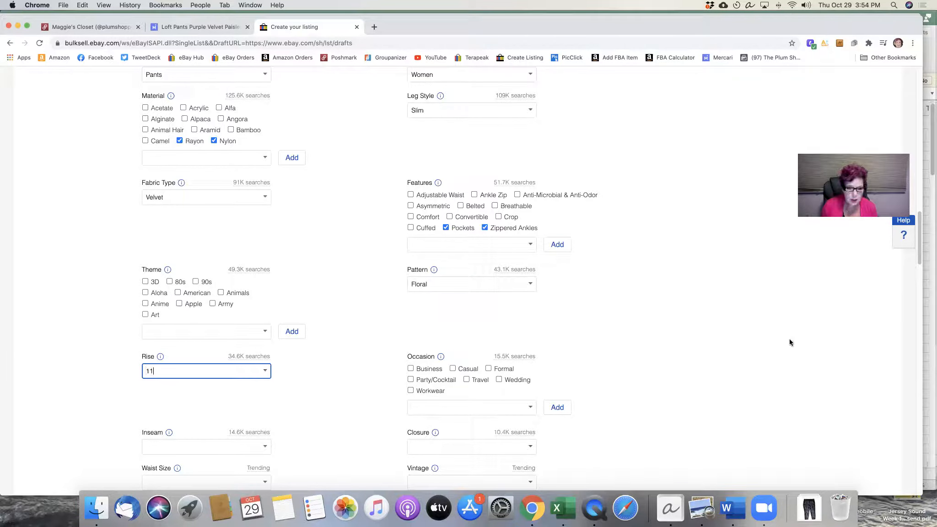
drag(917, 255, 913, 272)
scroll(913, 272, down, 3)
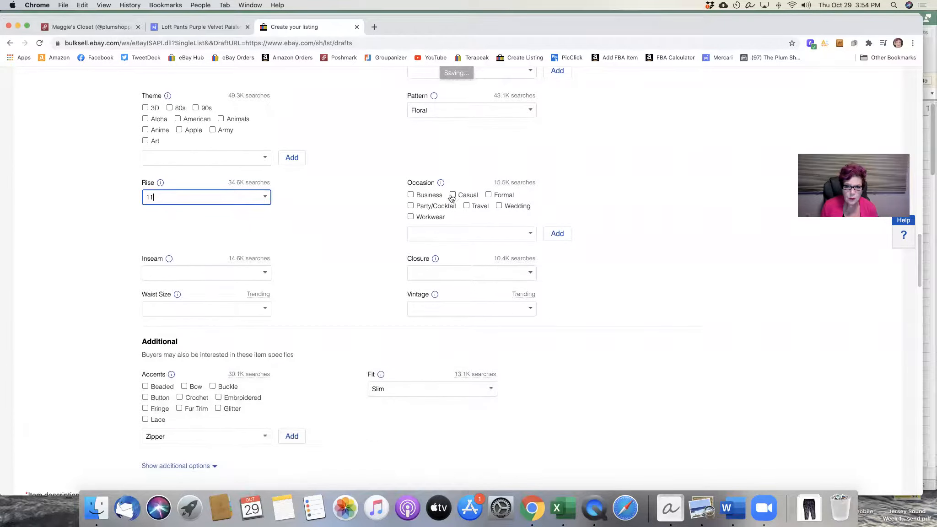
click(452, 196)
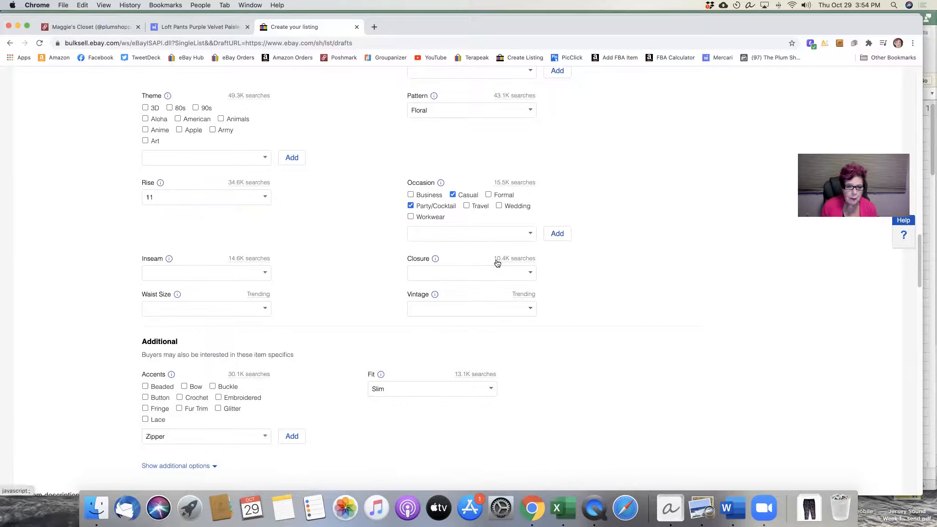
Set the closure to Zip and mark the pants as not vintage
click(513, 273)
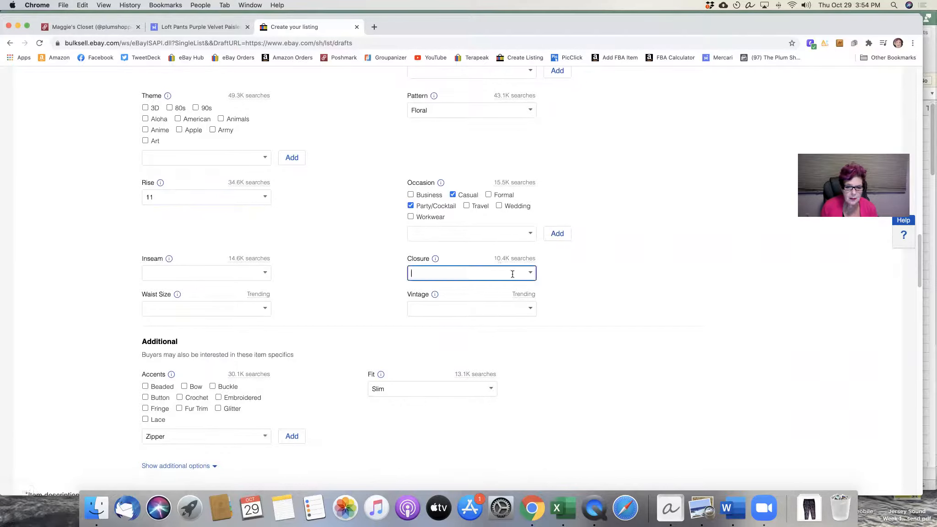
click(530, 274)
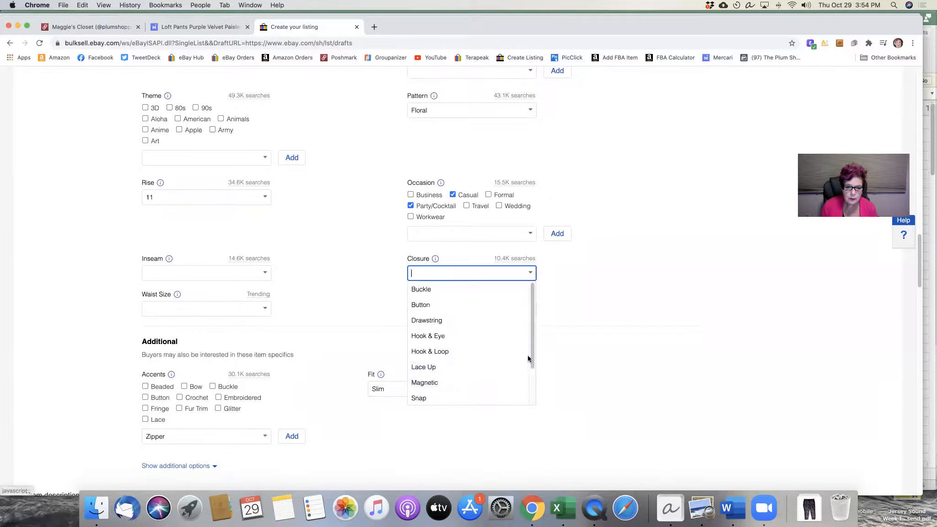
scroll(530, 375, down, 2)
click(445, 385)
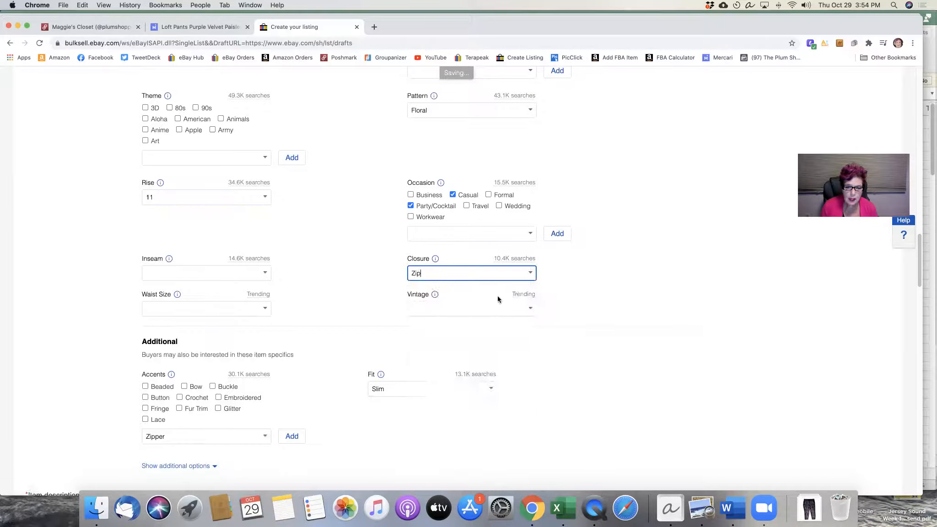
click(526, 306)
click(425, 340)
Set the inseam to 29 and the waist size to 38 in
click(197, 310)
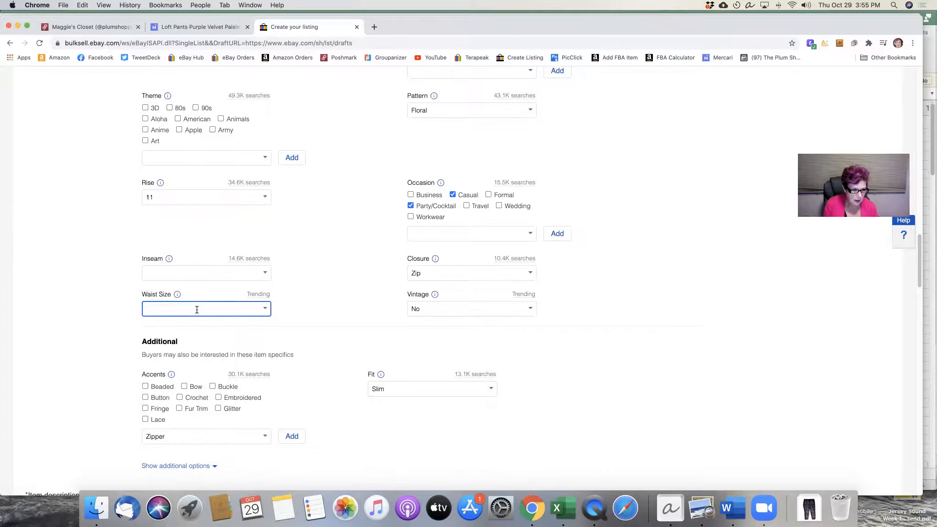
click(155, 273)
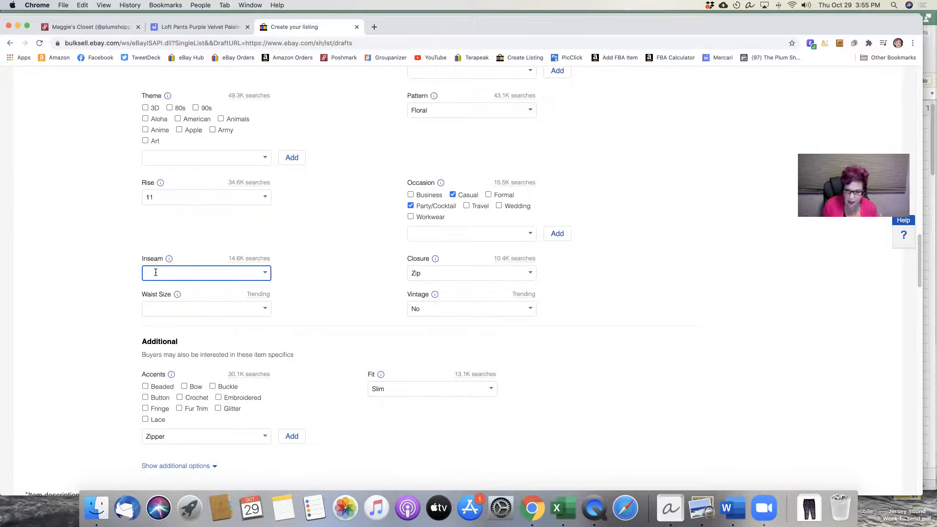
text(29)
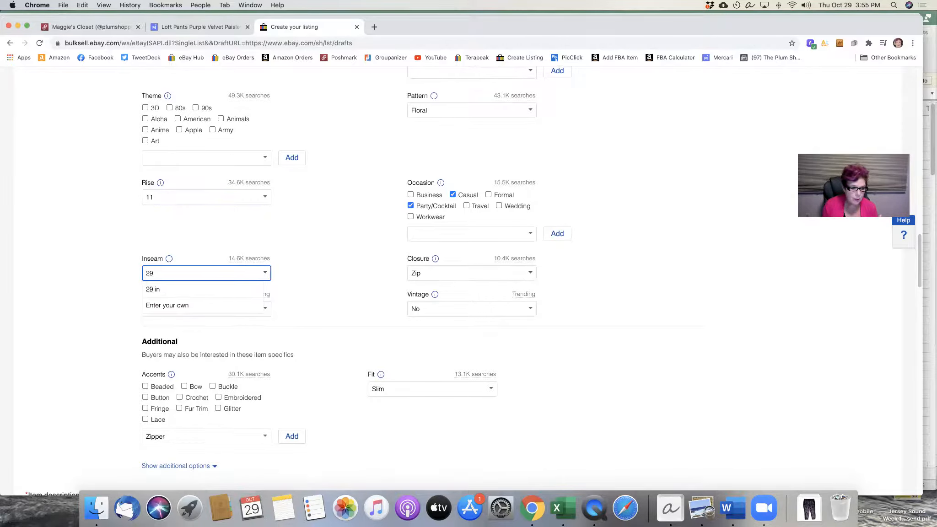
click(138, 300)
click(156, 308)
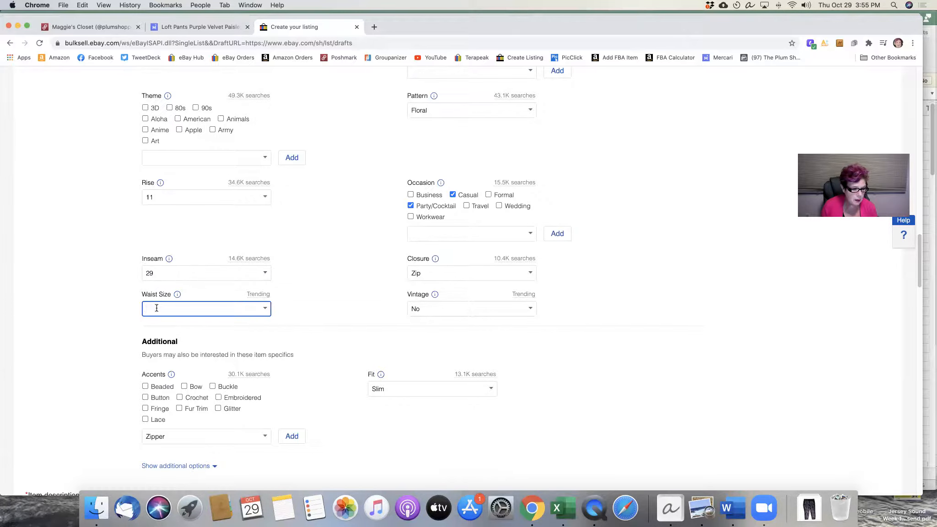
text(38)
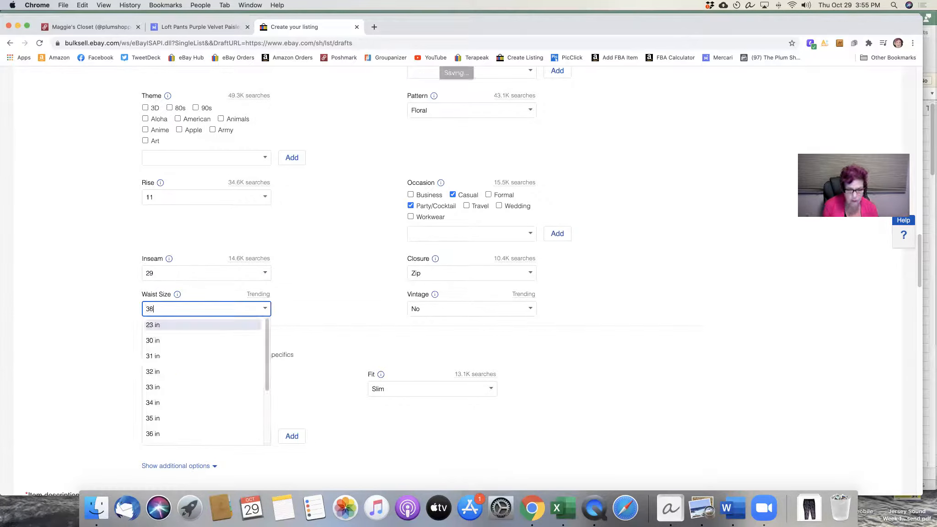
click(163, 326)
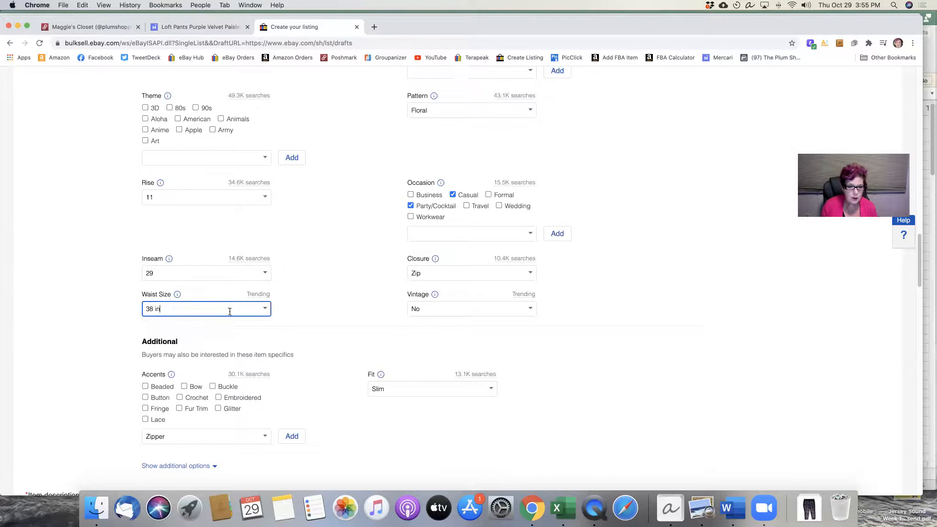
drag(922, 279, 921, 300)
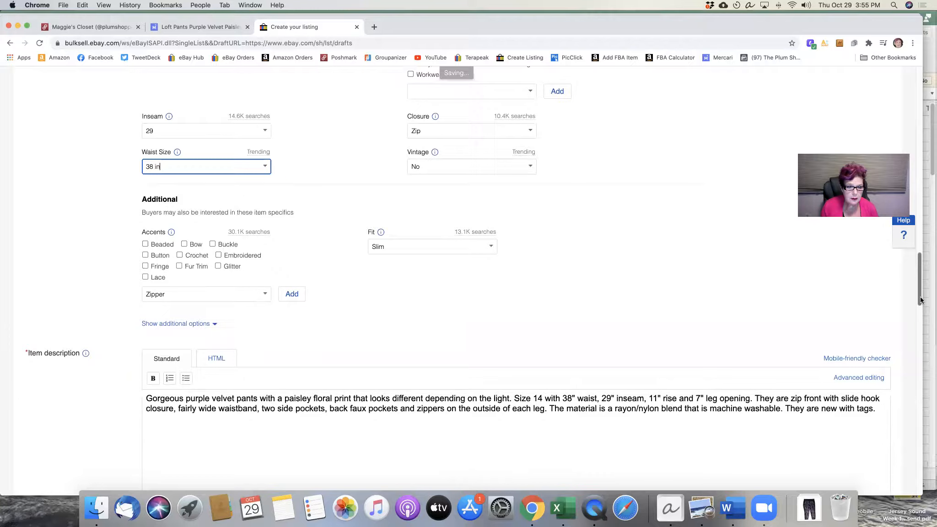
Set the package weight to 15 oz in the shipping details
drag(922, 300, 929, 358)
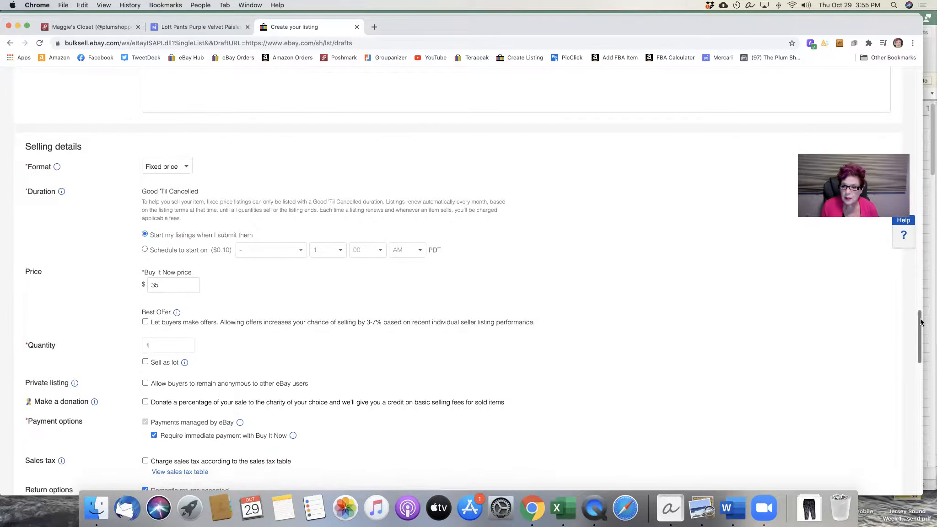
drag(921, 326, 920, 393)
scroll(920, 392, down, 1)
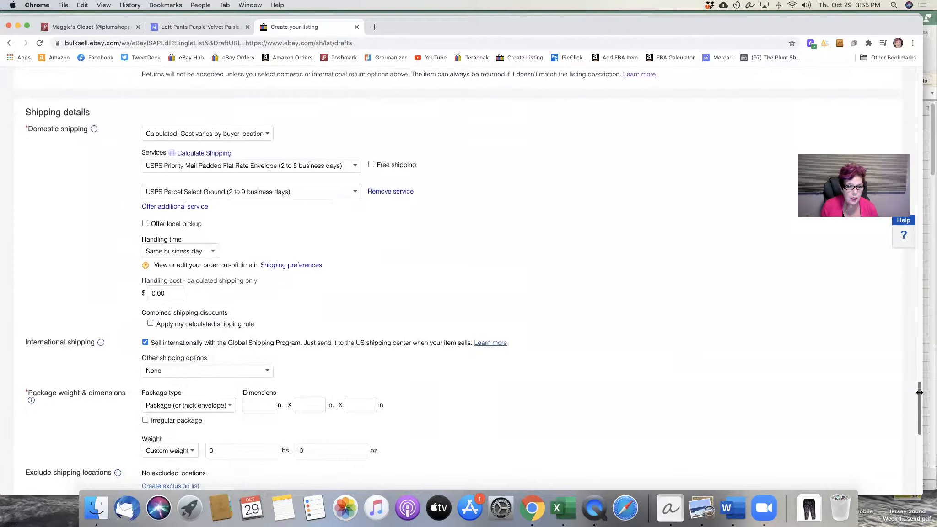
click(323, 450)
text(15)
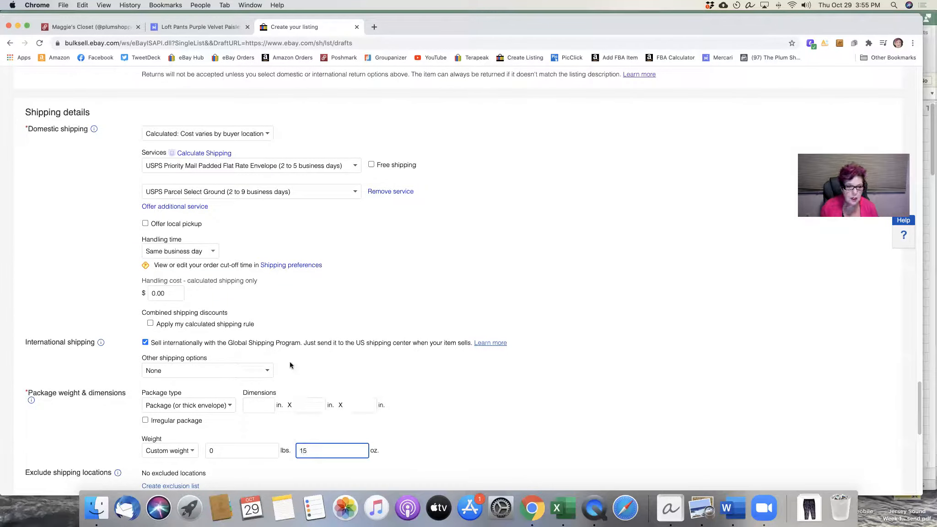
Choose USPS First Class and USPS Priority Mail Padded Flat Rate Envelope as the domestic shipping services, and submit the listing
click(231, 167)
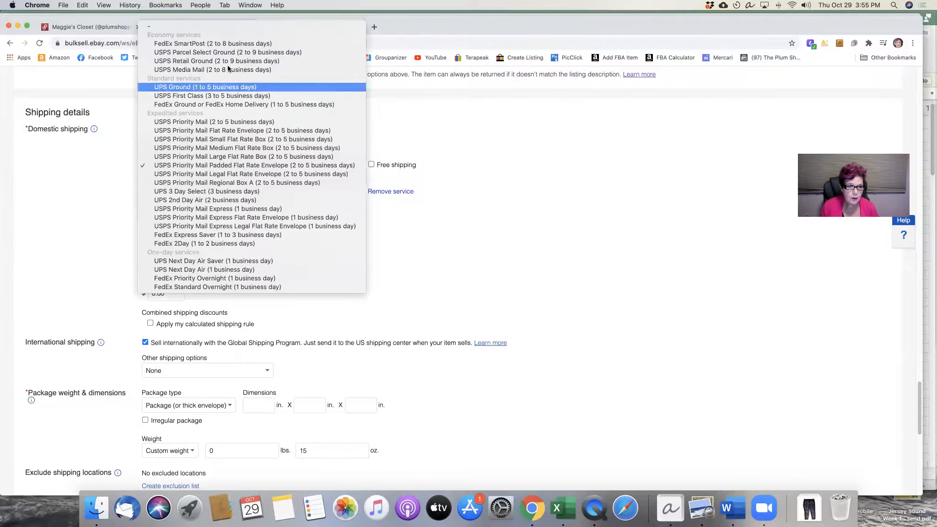
click(213, 96)
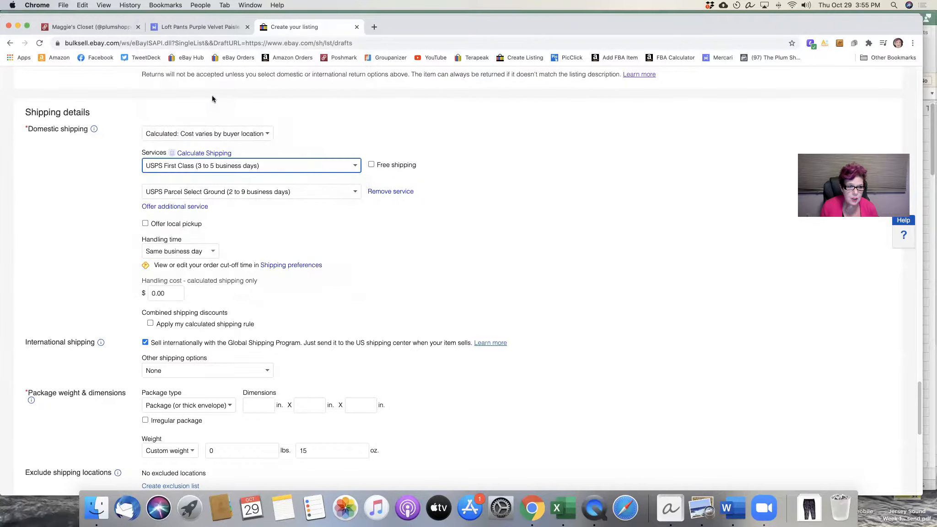
click(211, 192)
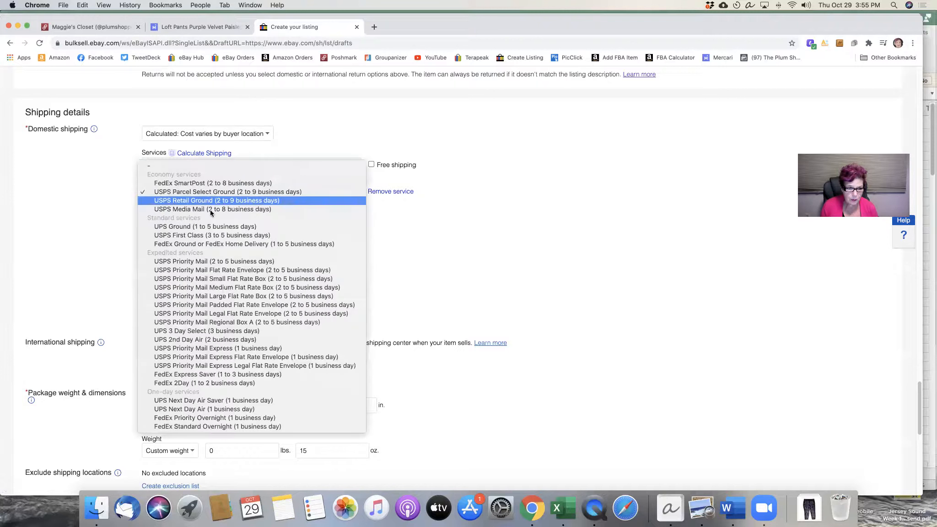
click(213, 305)
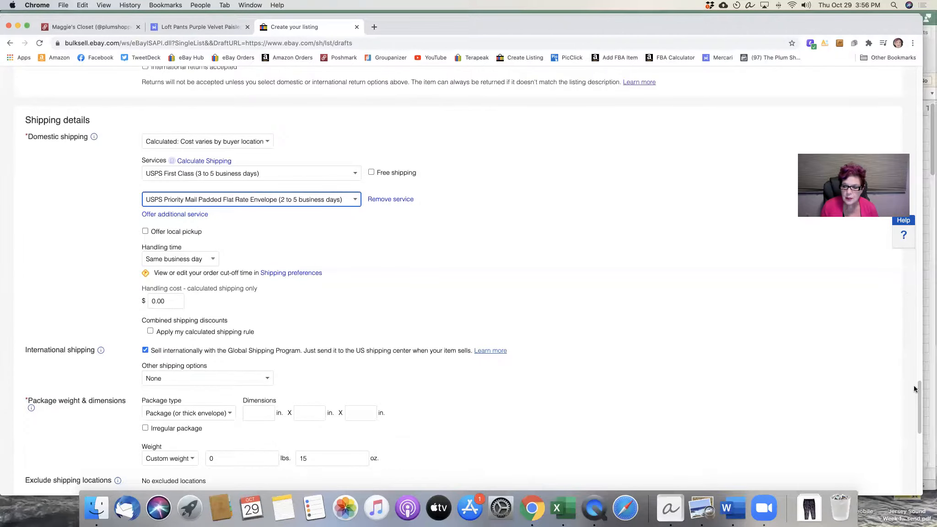
drag(920, 396, 918, 456)
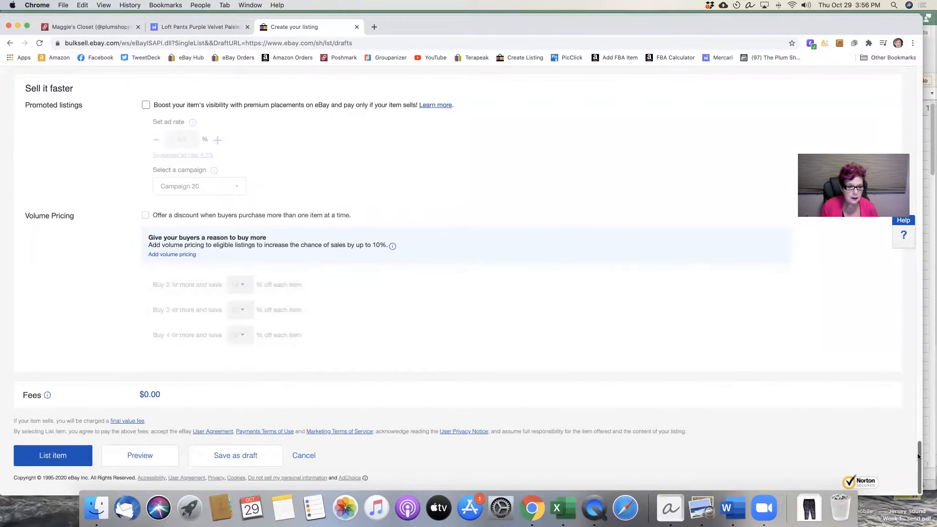
click(37, 456)
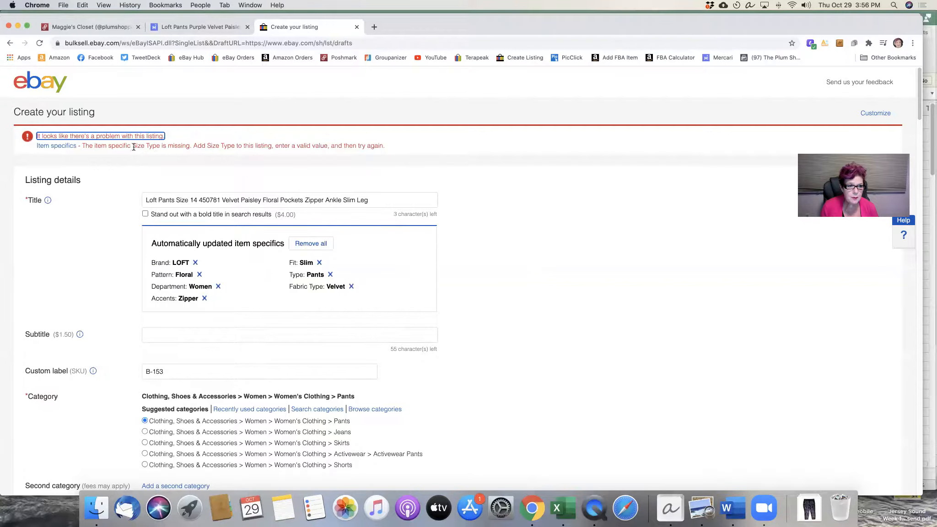
Set the required size type to Regular and submit the listing again
drag(919, 128, 917, 241)
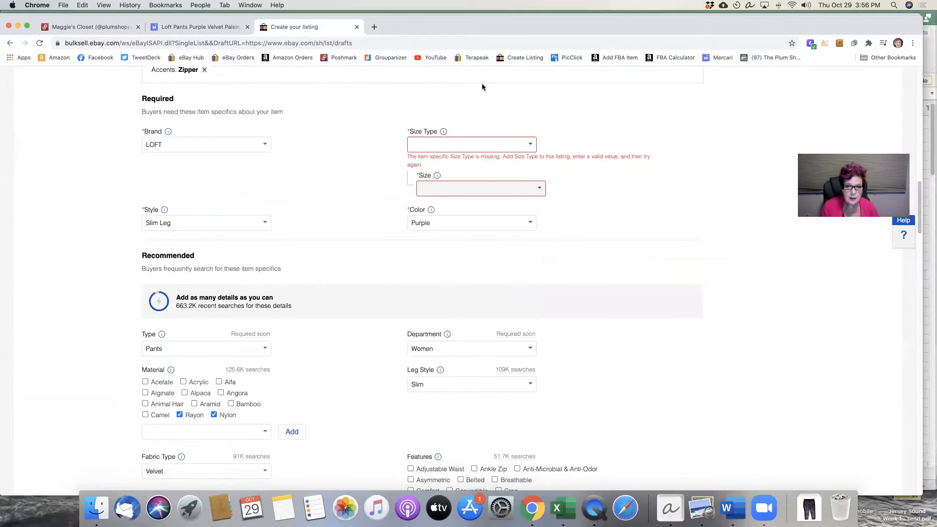
click(530, 146)
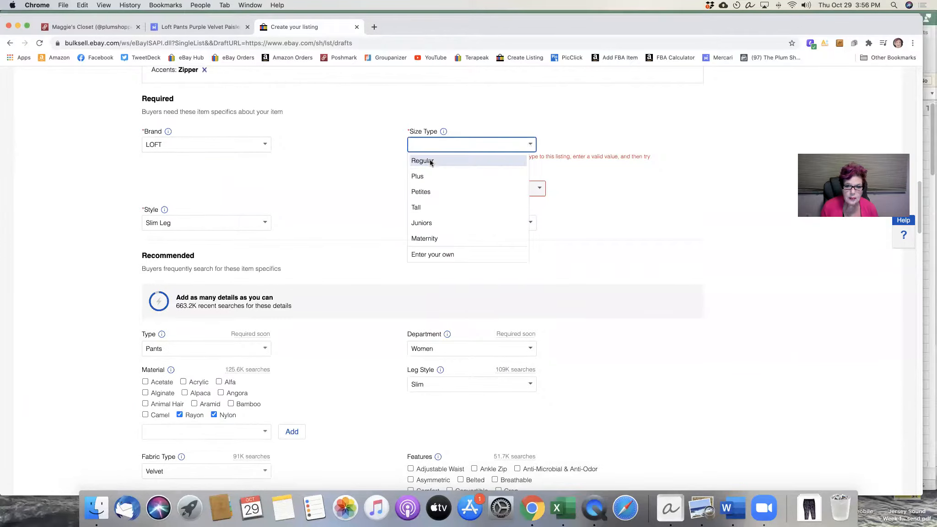
click(430, 159)
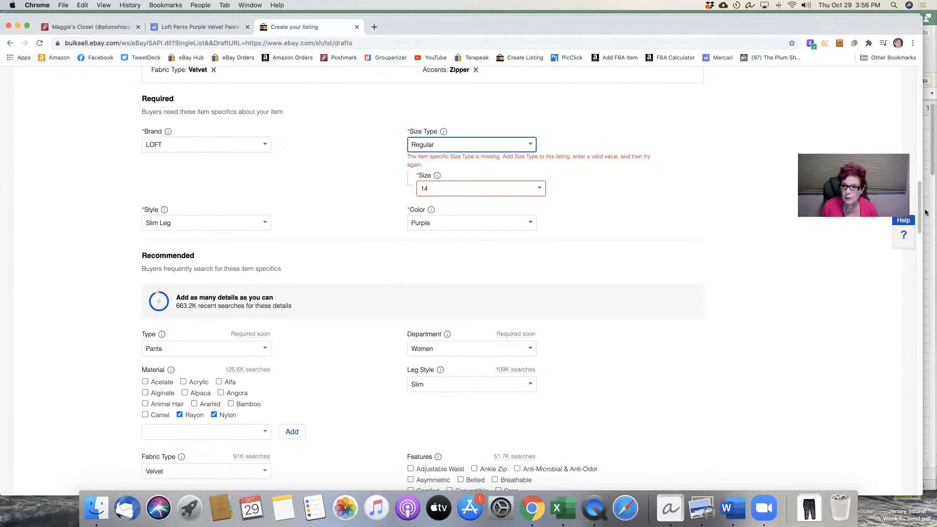
drag(919, 201, 925, 489)
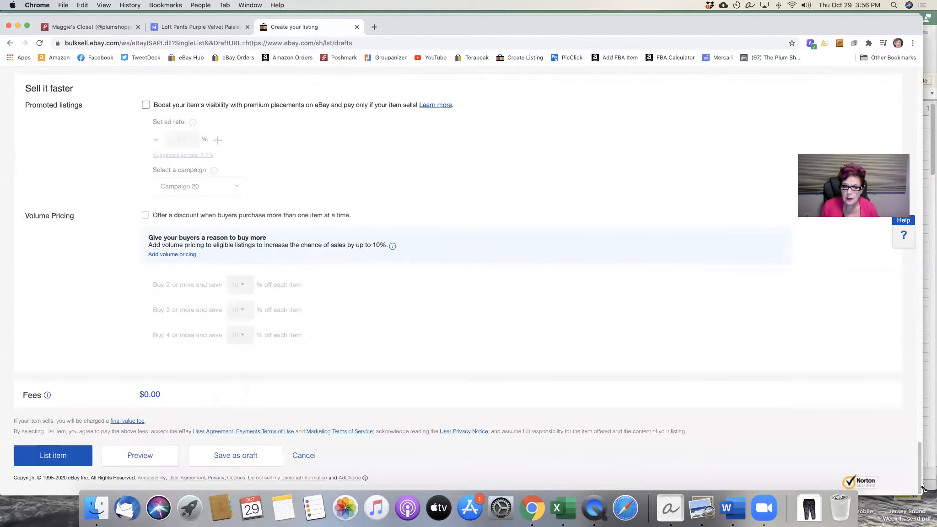
click(36, 458)
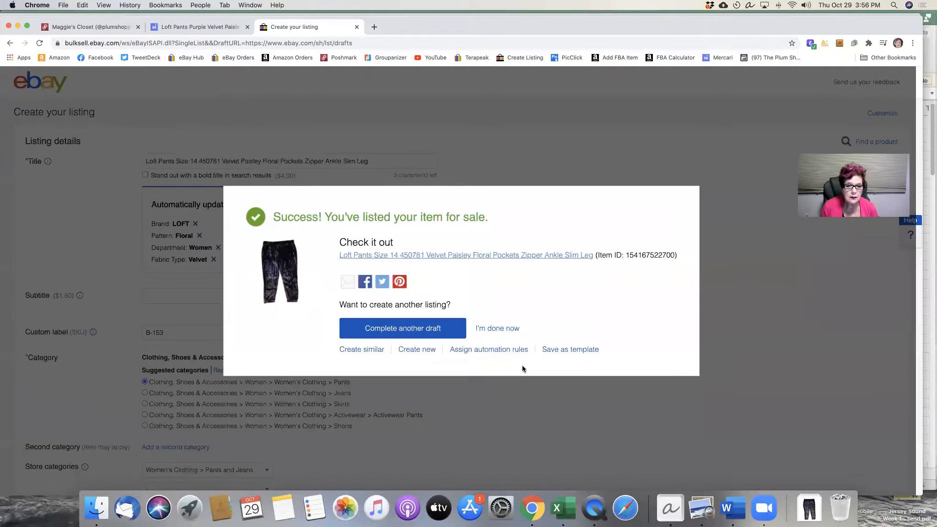
Open the published pants listing and examine its photos, item specifics and description
click(496, 255)
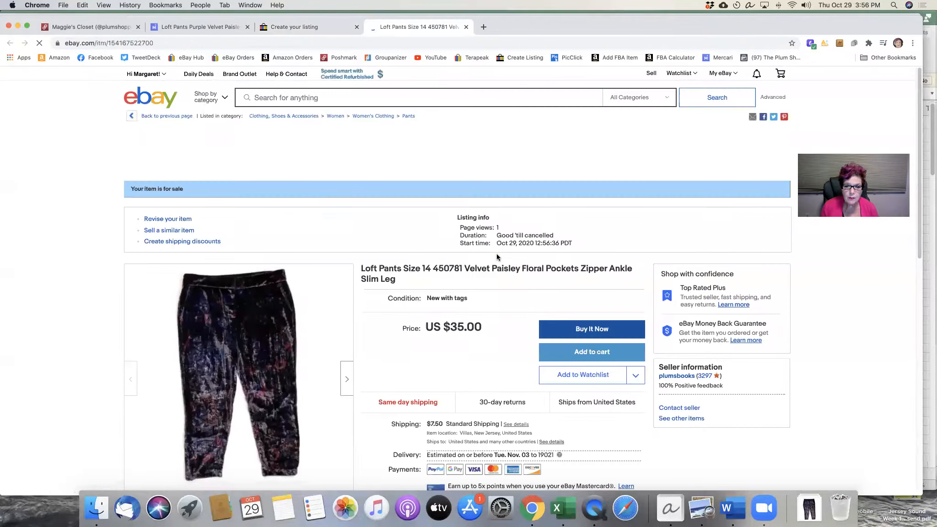
drag(920, 108, 918, 160)
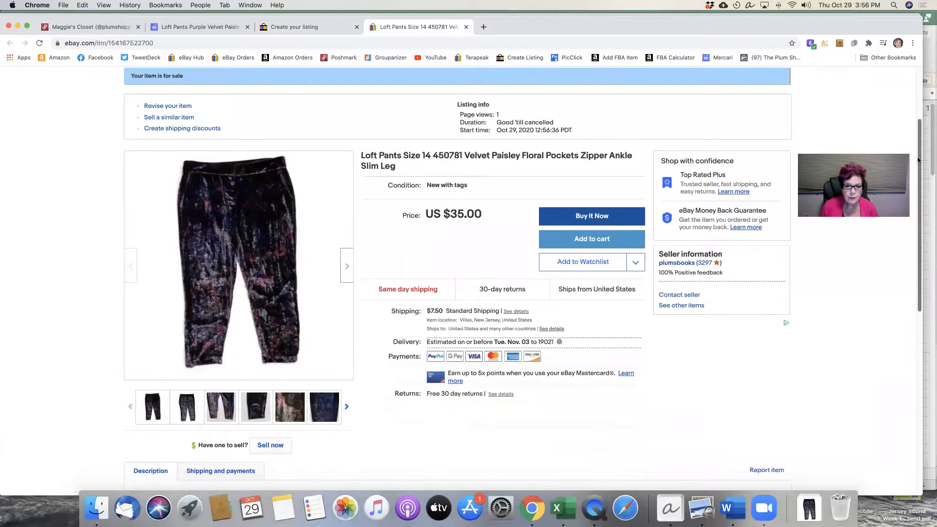
click(347, 270)
click(346, 270)
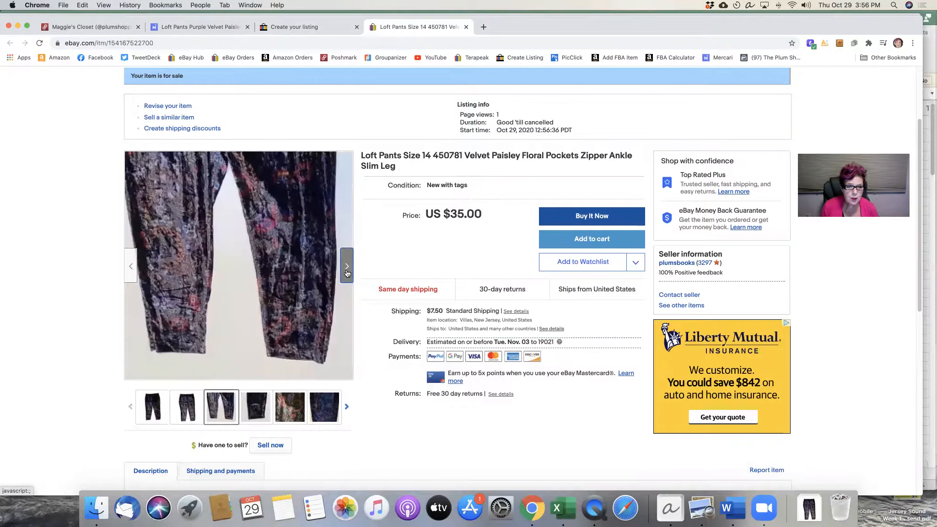
click(347, 270)
click(346, 270)
click(347, 270)
click(347, 270)
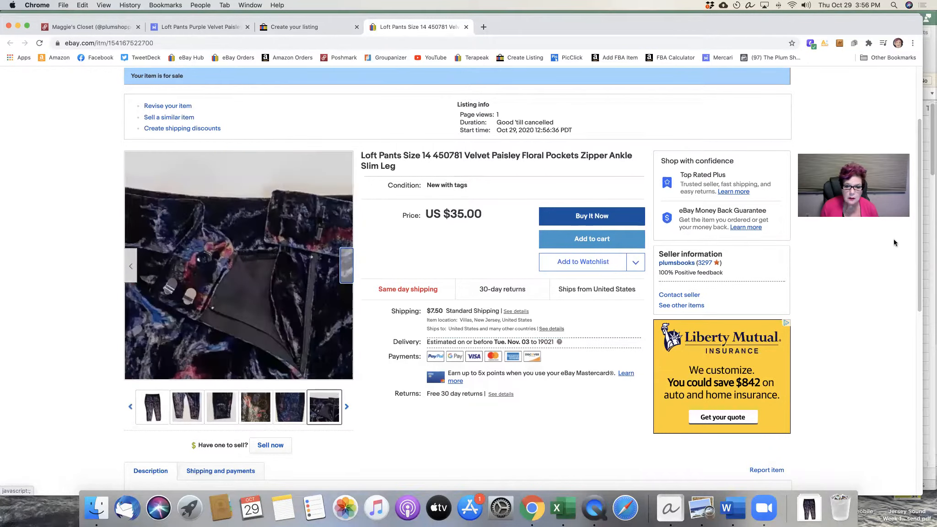
drag(920, 149, 920, 263)
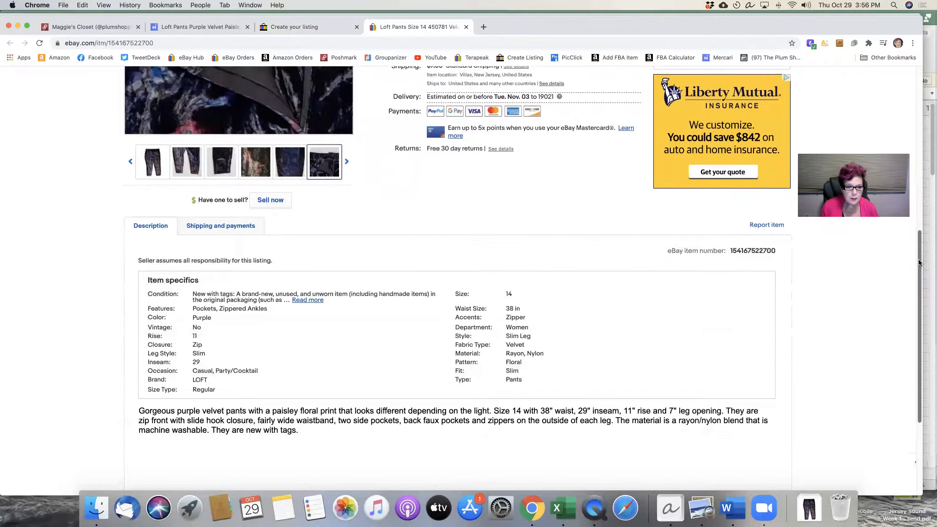
scroll(487, 267, down, 2)
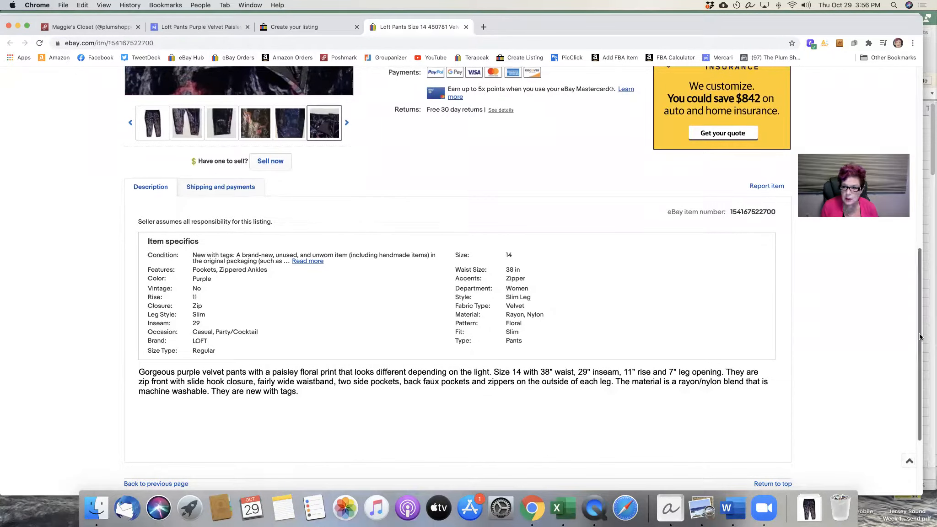
drag(920, 340, 918, 378)
scroll(917, 378, up, 10)
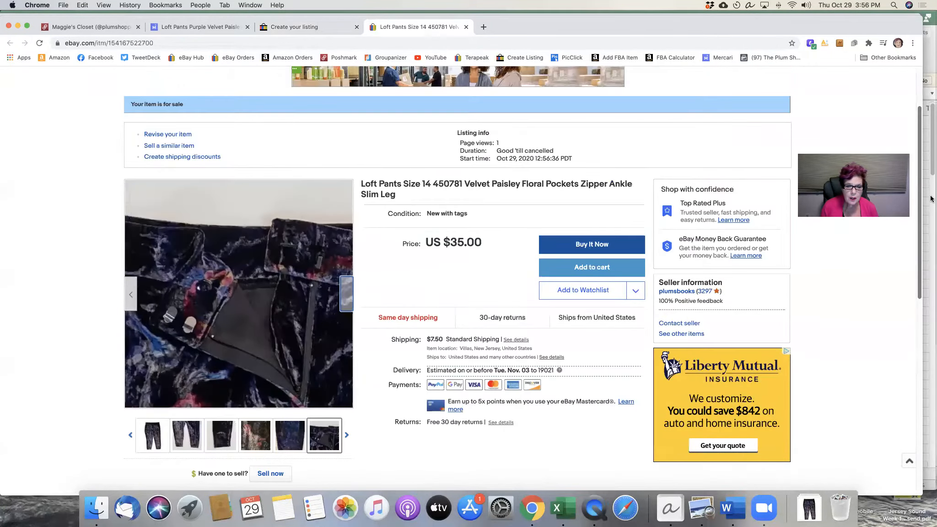
Select the Loft pants listing among the active eBay listings and start saving it to inventory
click(188, 58)
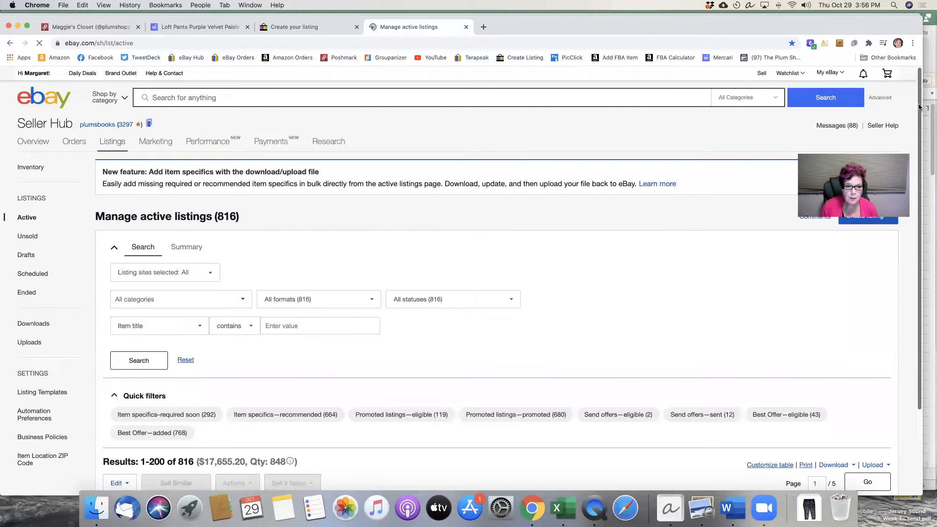
scroll(916, 123, down, 9)
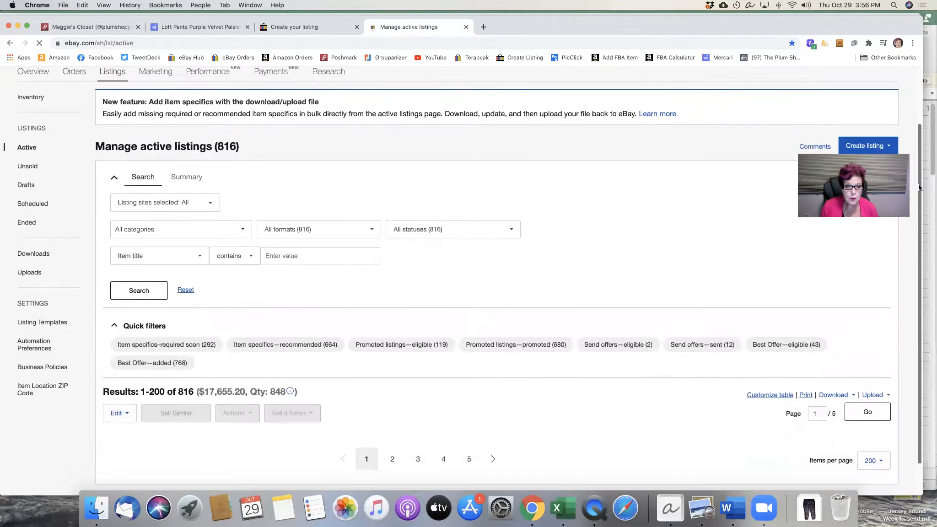
click(111, 132)
click(234, 79)
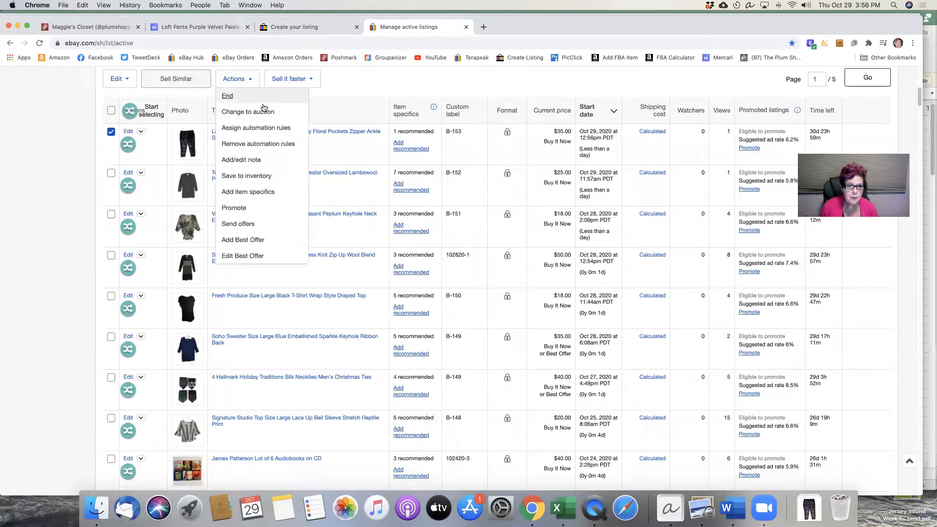
click(248, 176)
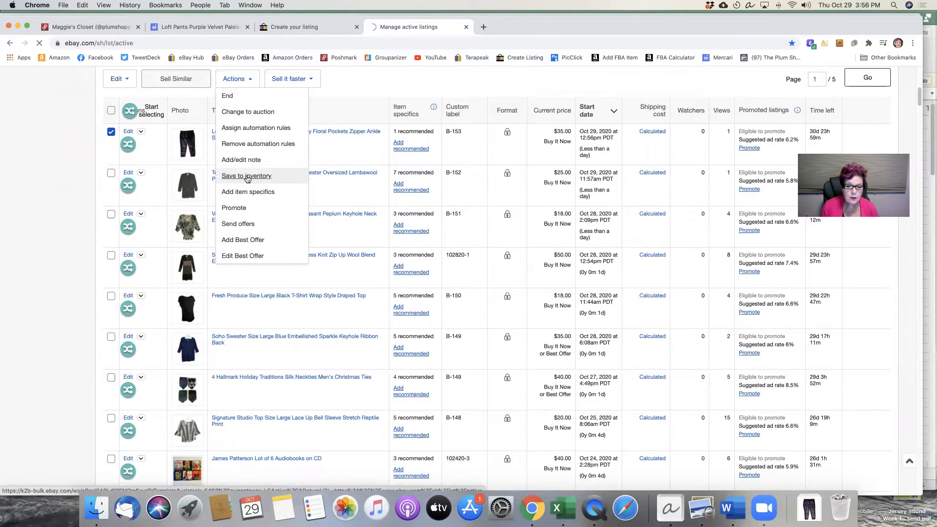
Save the pants to the existing Active Inventory folder with the custom label B-153
click(557, 257)
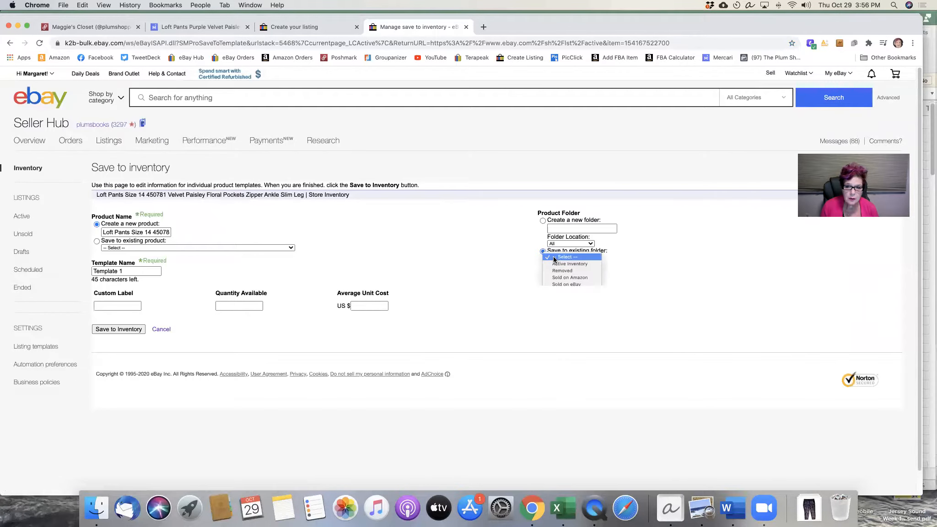
click(561, 265)
click(127, 305)
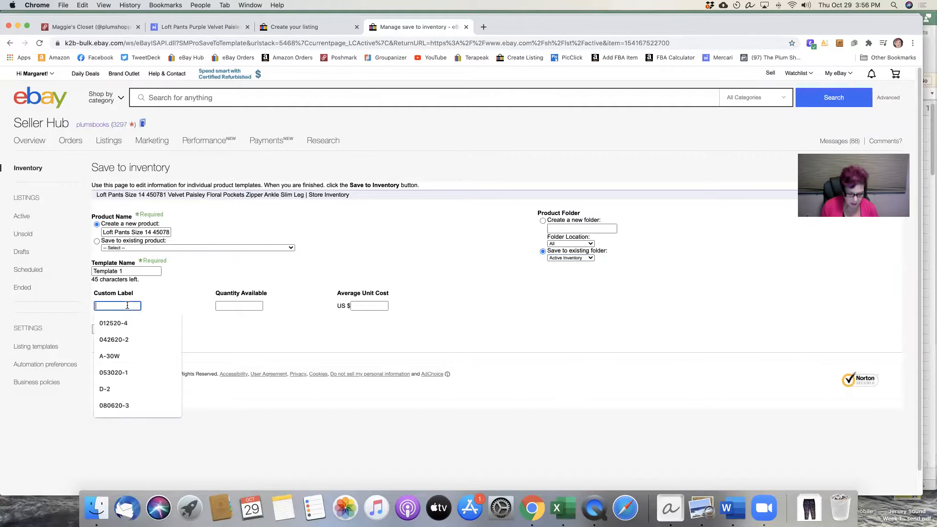
text(B-1)
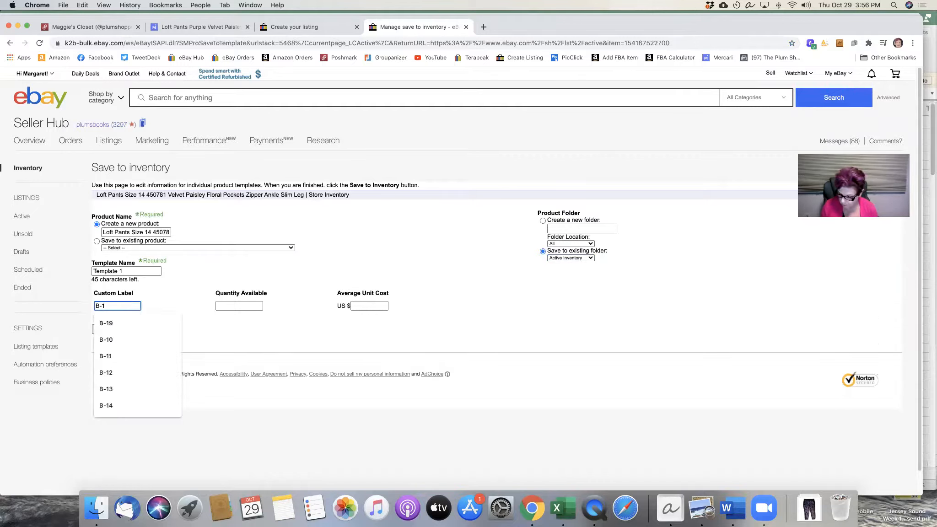
text(53)
click(118, 329)
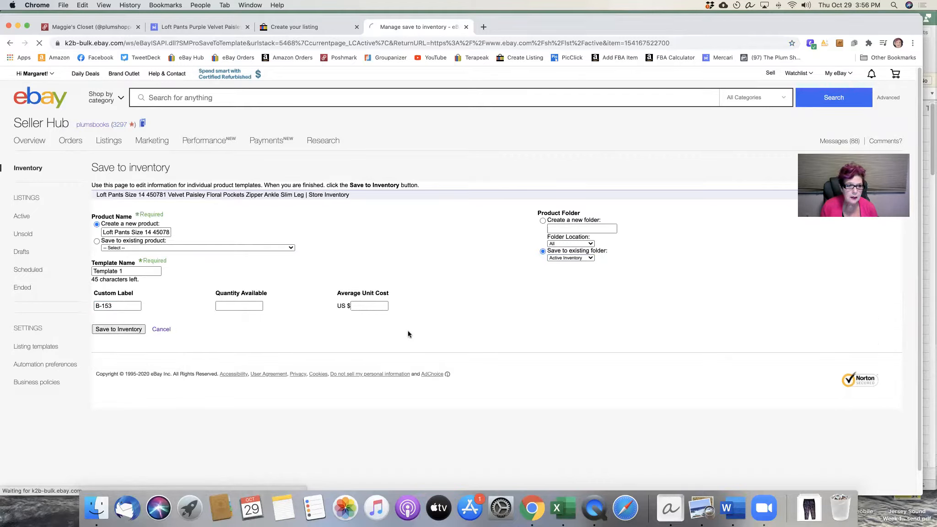